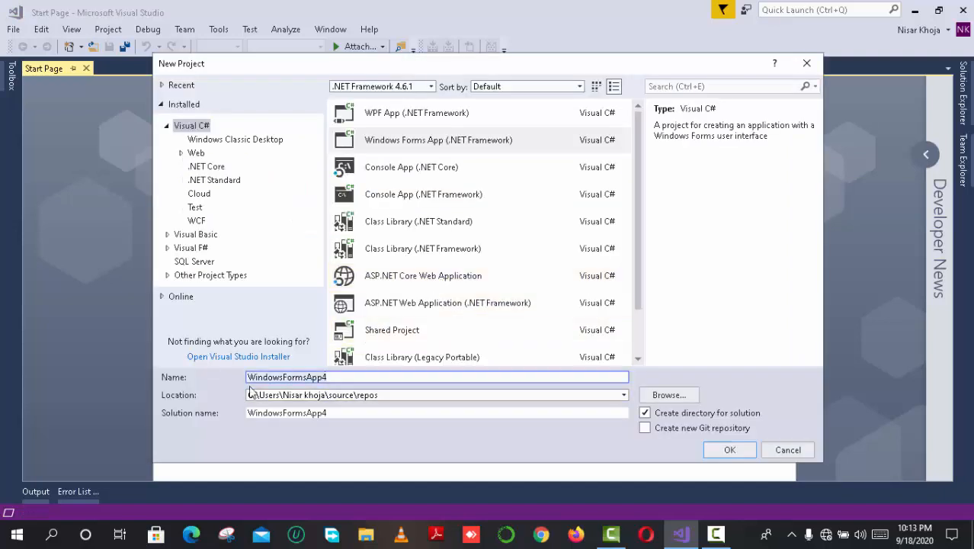
Create a Visual C# Windows Forms App (.NET Framework) project named "twitter login window form"
key(BackSpace)
text(t)
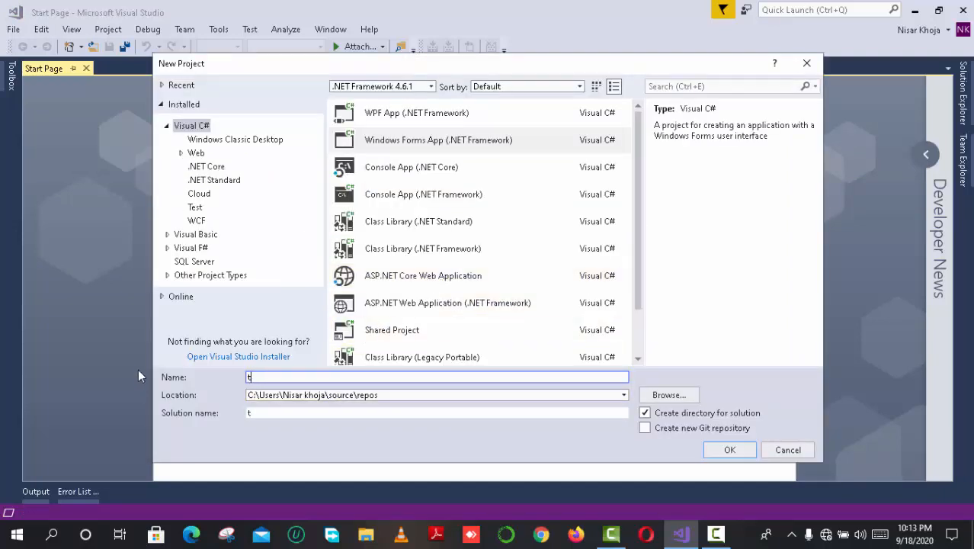
text(witter login window form)
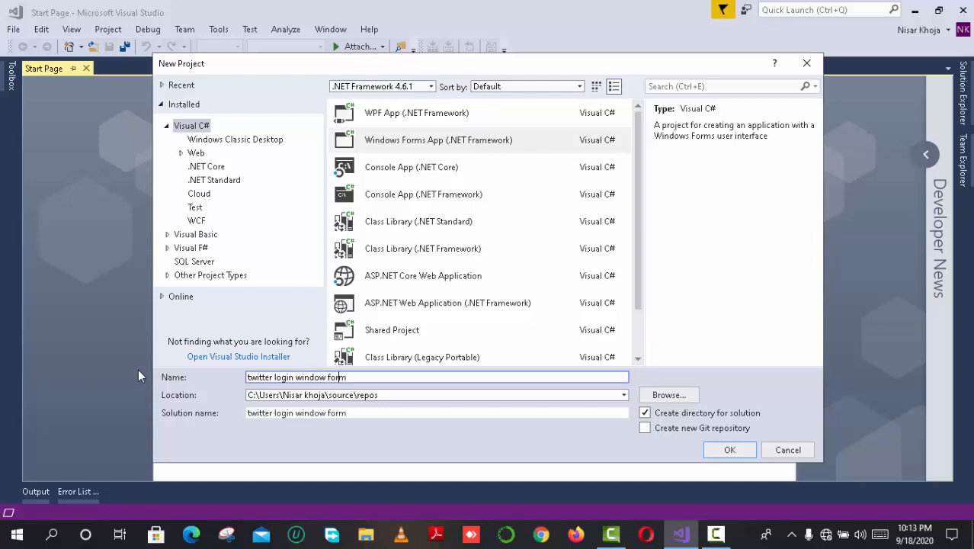
key(Return)
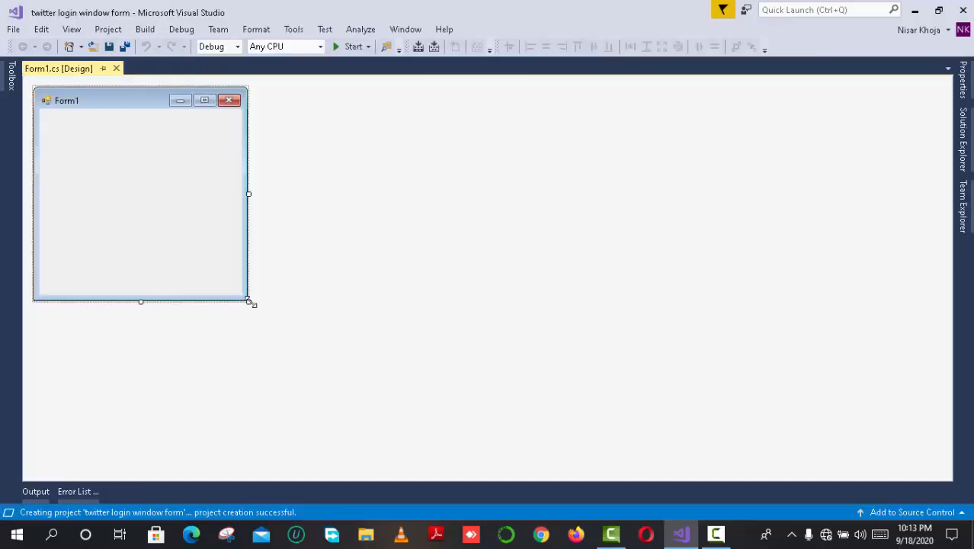
Enlarge the blank form to about 757 × 478 pixels and set its StartPosition to CenterScreen
drag(249, 302, 574, 426)
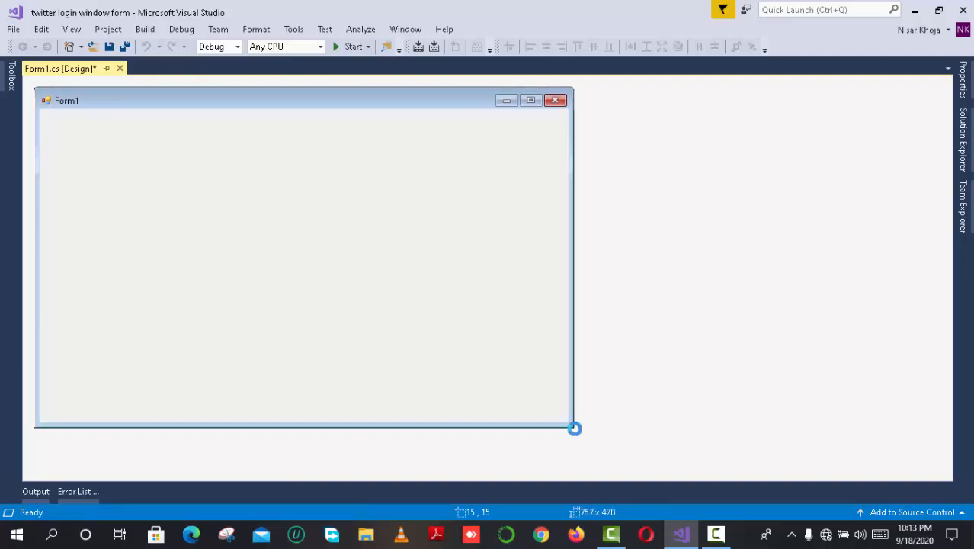
right_click(397, 300)
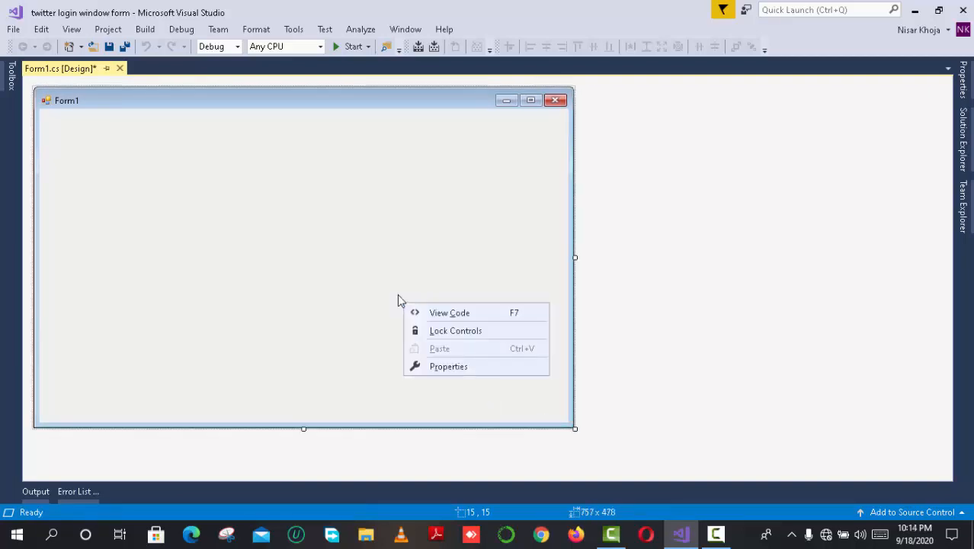
click(442, 367)
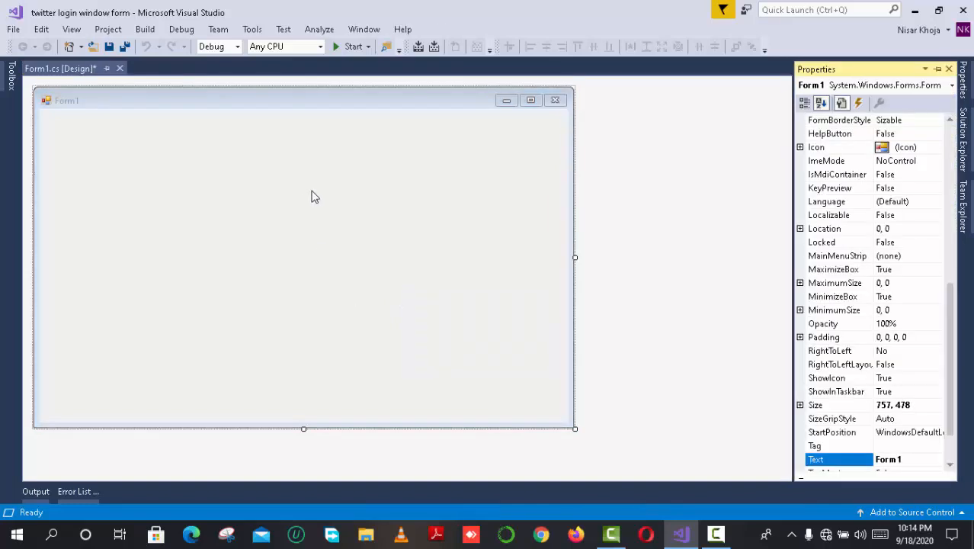
click(936, 433)
click(936, 432)
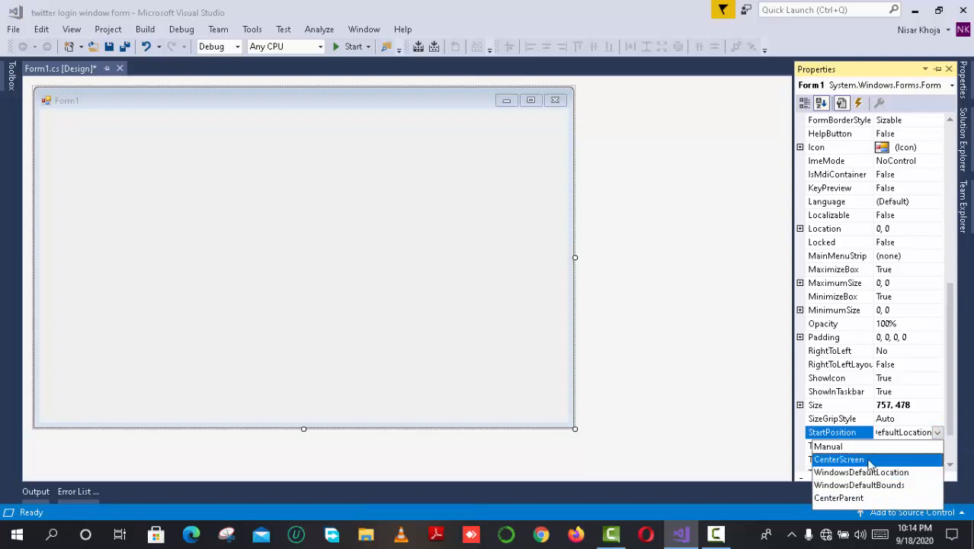
click(867, 458)
Set the form's FormBorderStyle to None
click(937, 122)
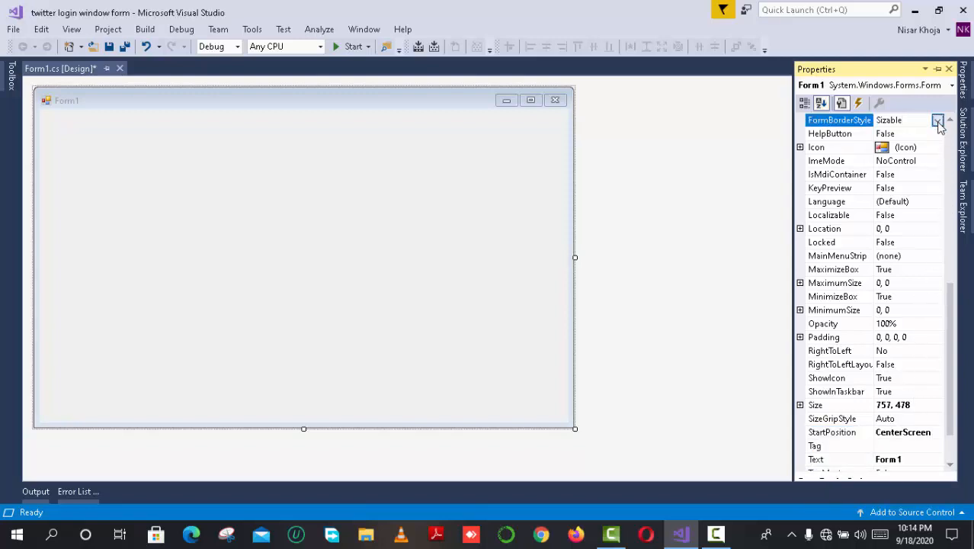
click(937, 120)
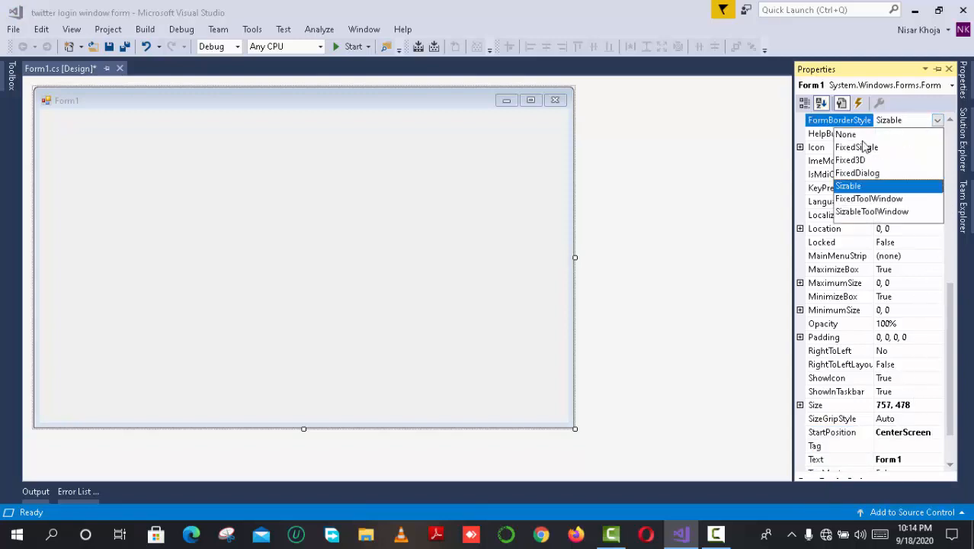
click(859, 135)
Change the form's BackColor to white and stretch the form to a height of about 460 pixels
right_click(346, 213)
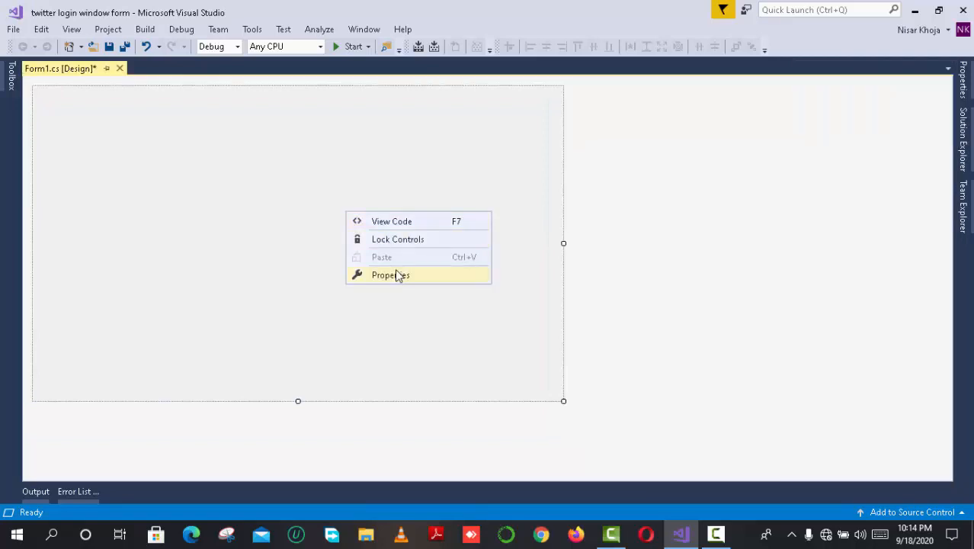
click(395, 275)
click(951, 137)
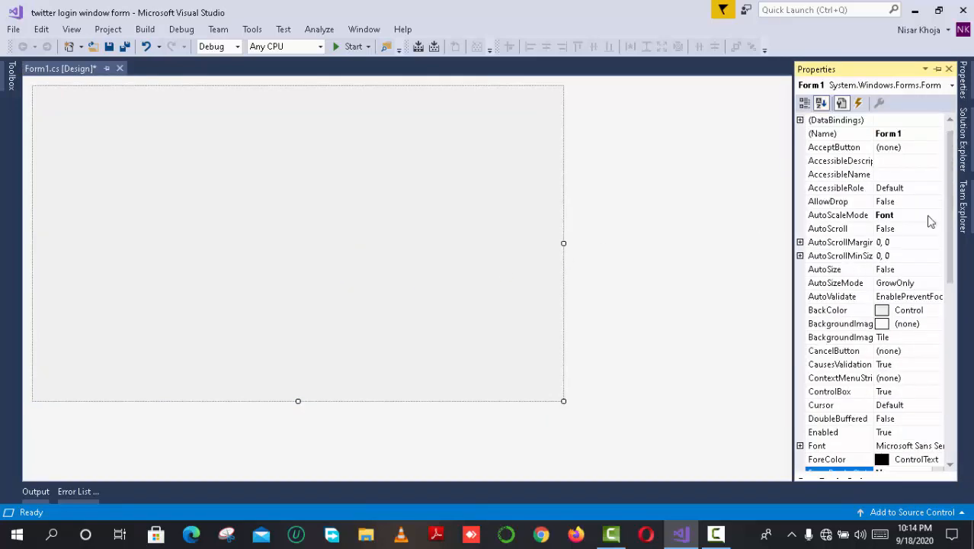
click(935, 312)
click(937, 310)
click(823, 327)
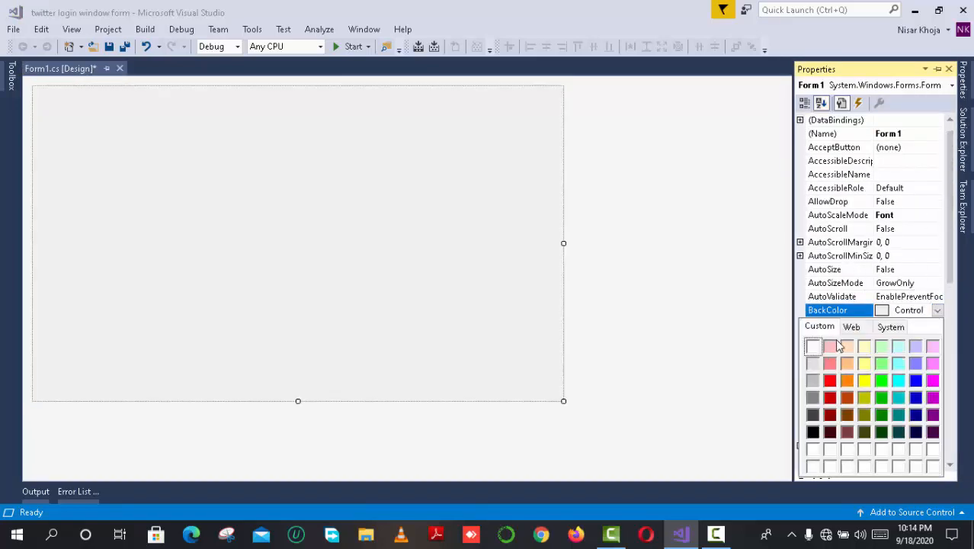
click(814, 348)
click(298, 425)
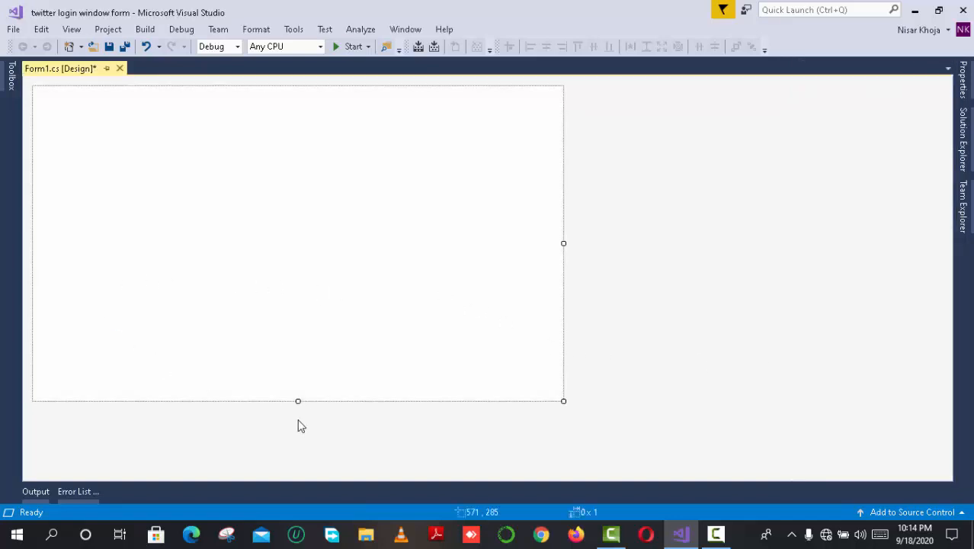
drag(297, 401, 298, 417)
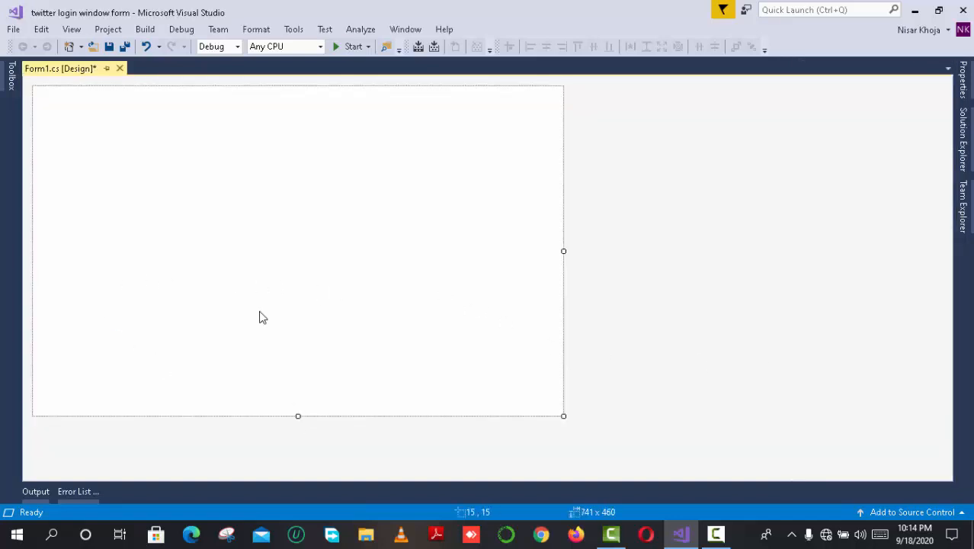
Add a Label control and position it in the upper middle of the form
click(11, 76)
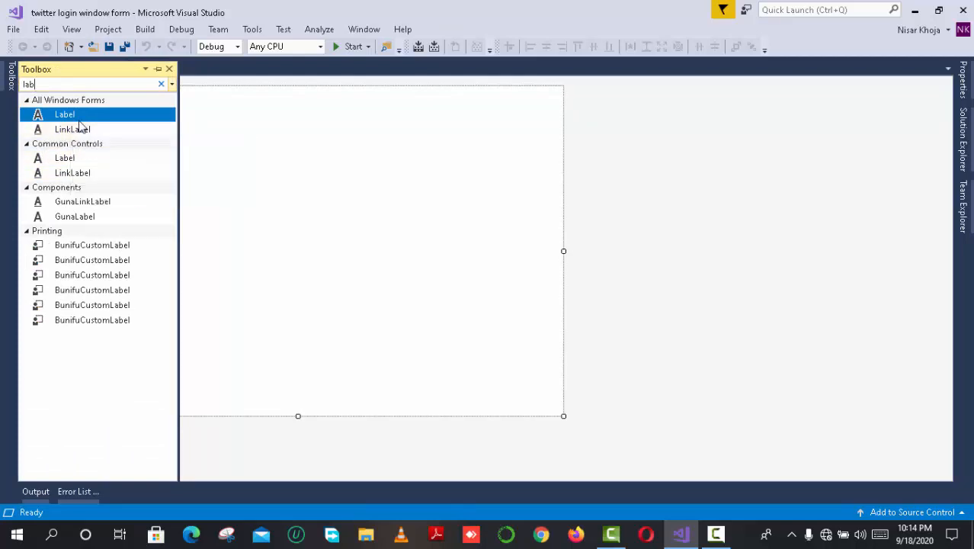
drag(88, 118, 262, 173)
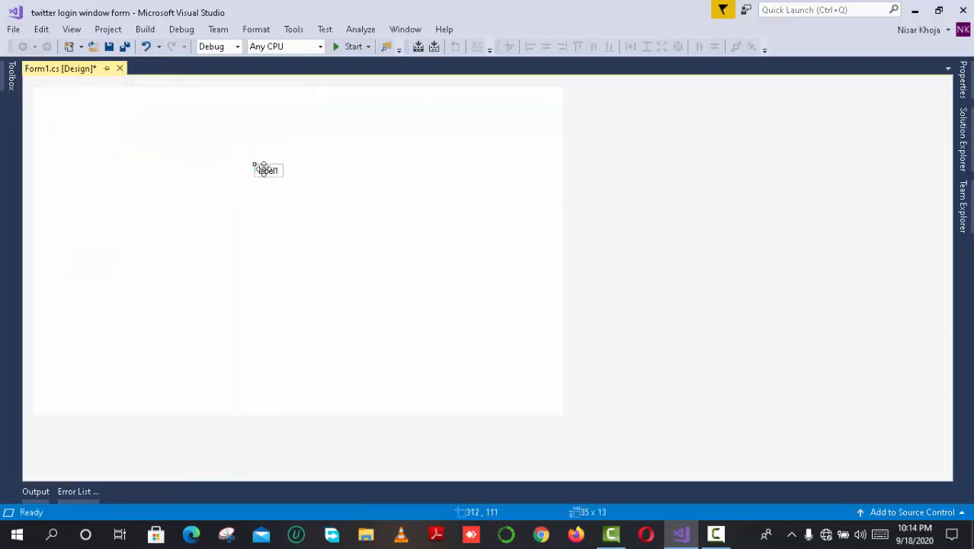
right_click(267, 169)
click(336, 350)
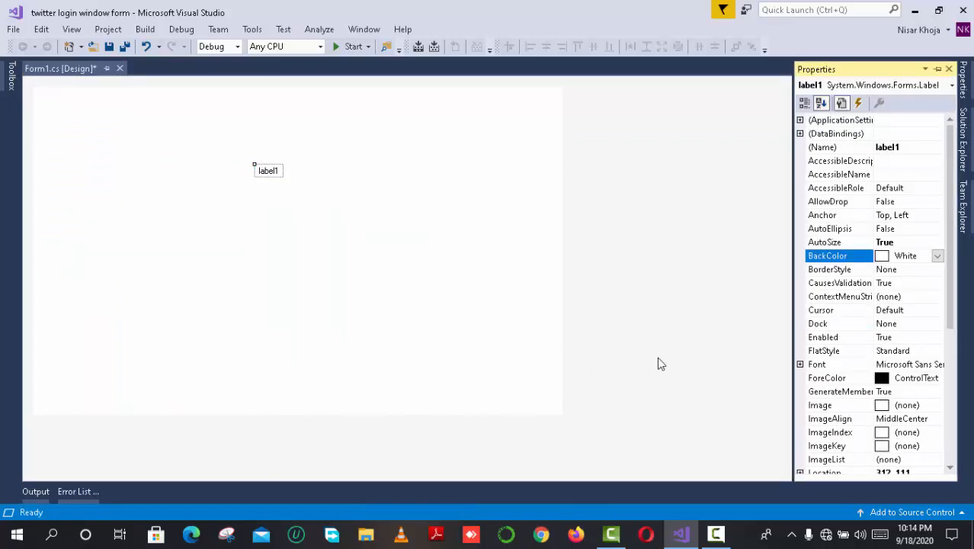
mouse_move(273, 168)
mouse_down()
mouse_move(262, 192)
mouse_move(268, 183)
mouse_up()
Add a GunaCirclePictureBox to the upper middle of the form, over the label
click(6, 84)
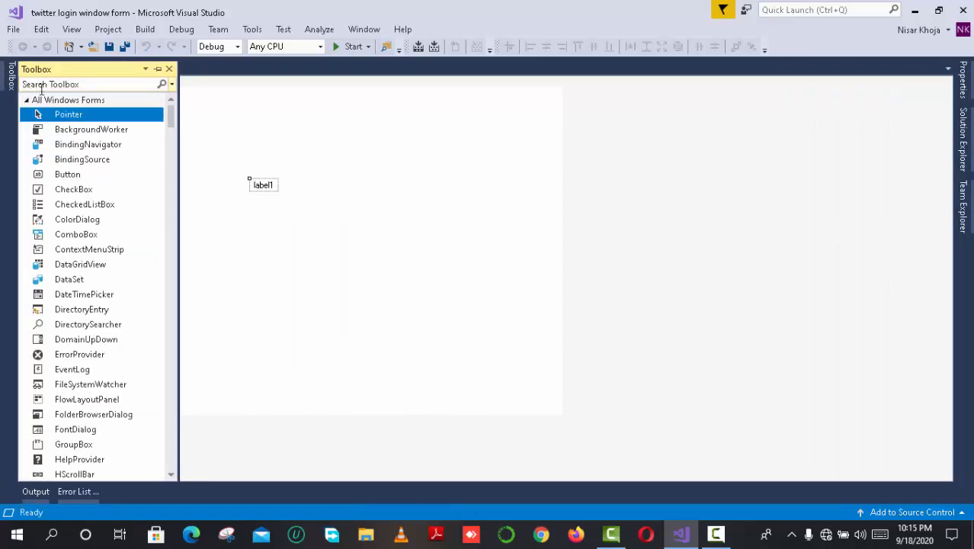
text(pic)
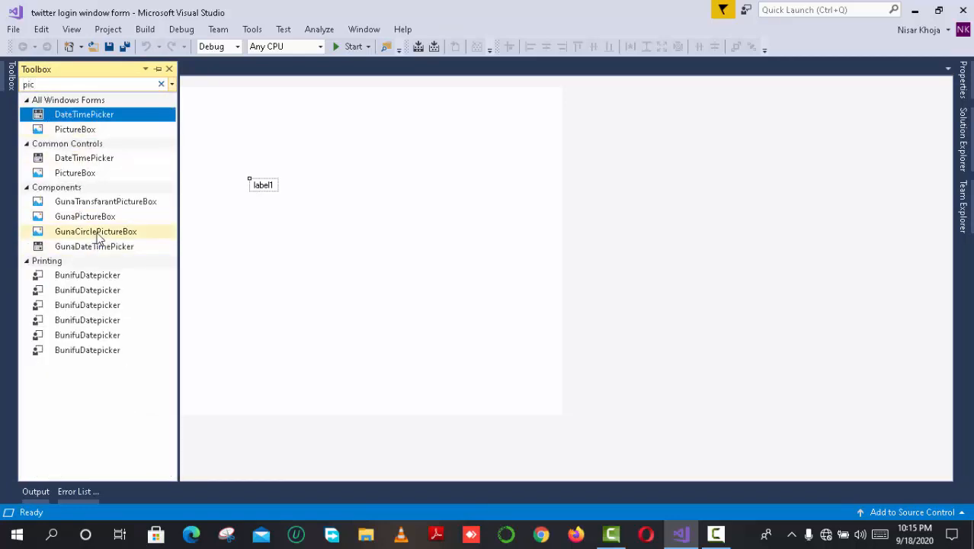
drag(95, 231, 259, 143)
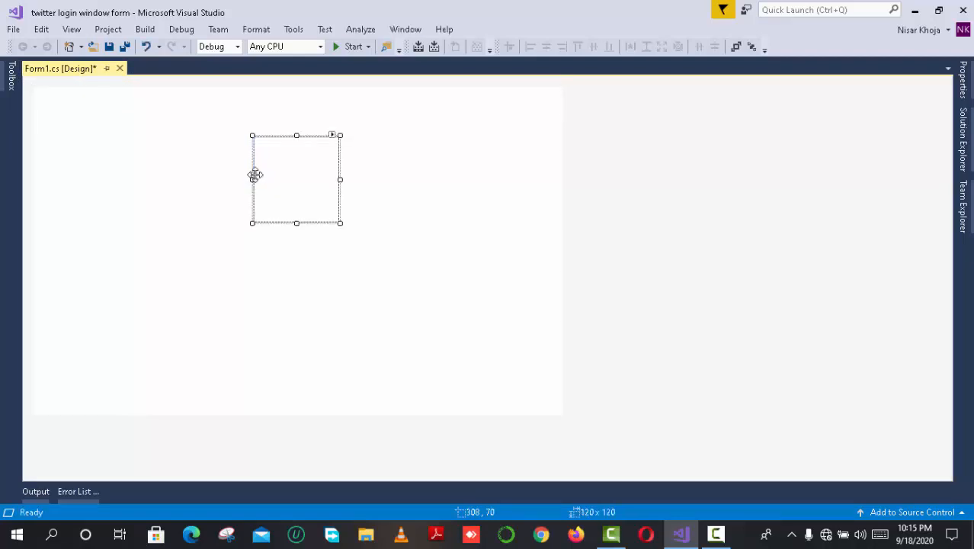
Resize the picture box to about 120 × 76 pixels and place the label centred just below it
drag(309, 222, 286, 204)
click(306, 163)
drag(298, 136, 296, 122)
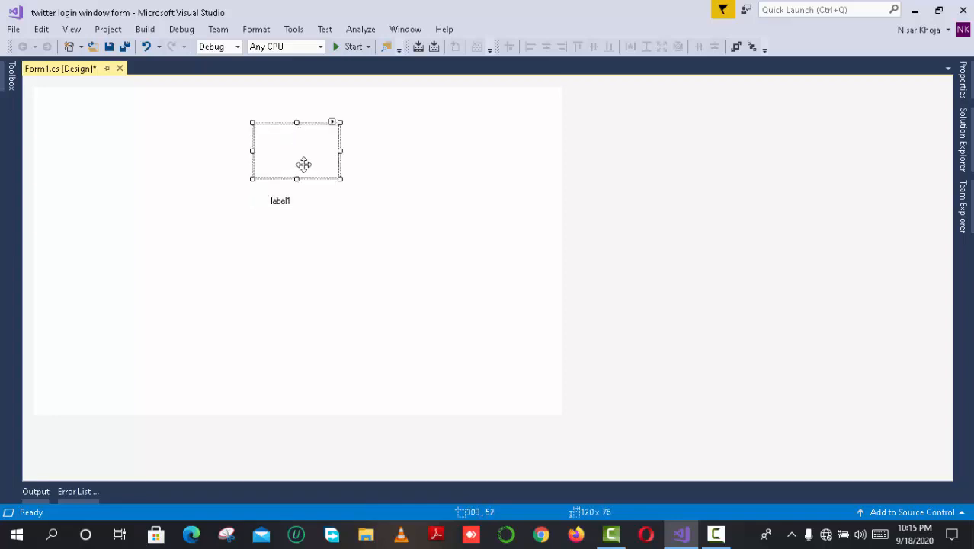
click(358, 202)
drag(278, 200, 293, 204)
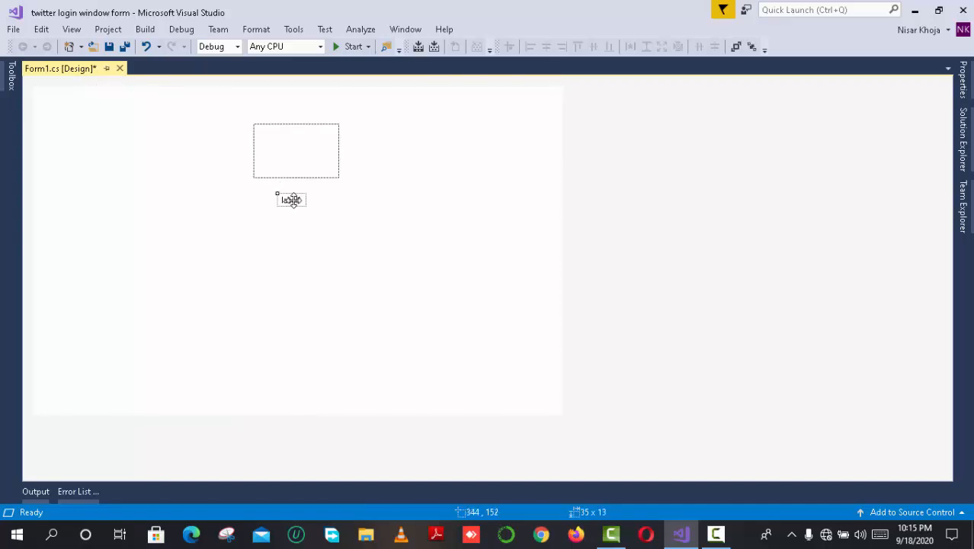
Set the label's Text property to "Login in to Twitter"
right_click(286, 195)
click(347, 374)
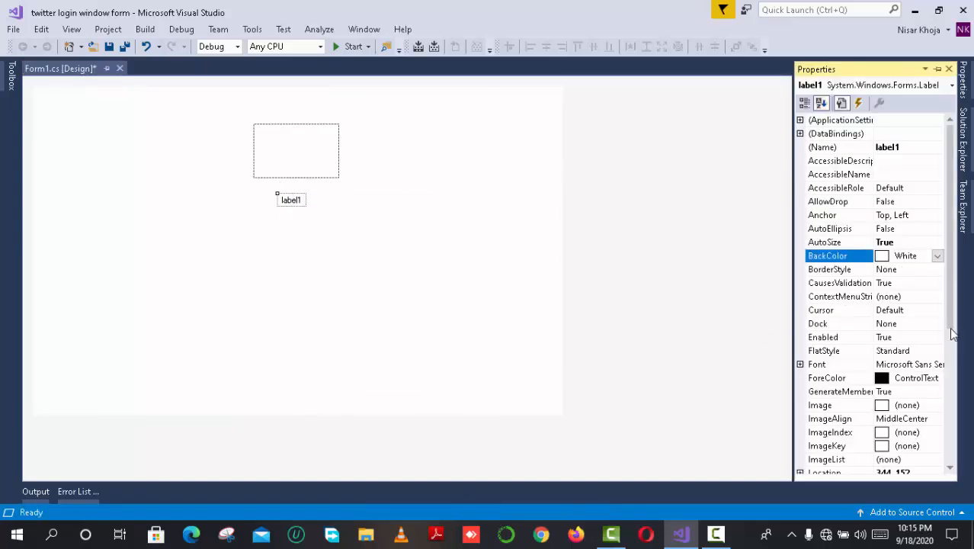
drag(951, 333, 962, 438)
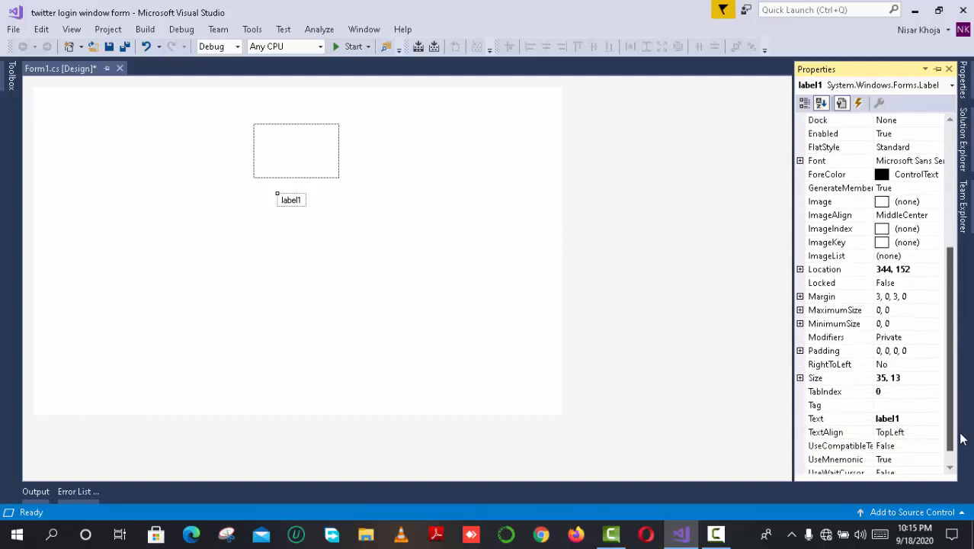
click(910, 406)
click(899, 419)
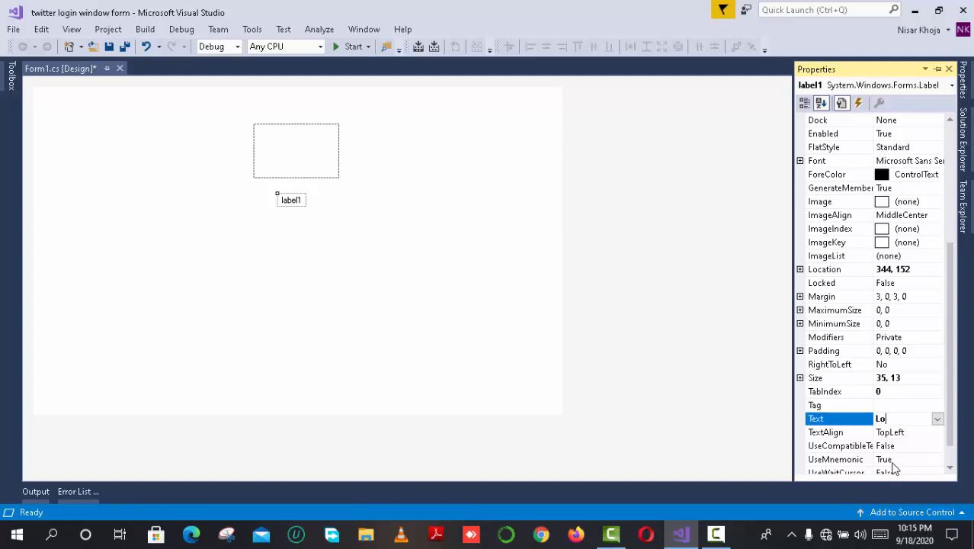
text(in to T)
text(witter)
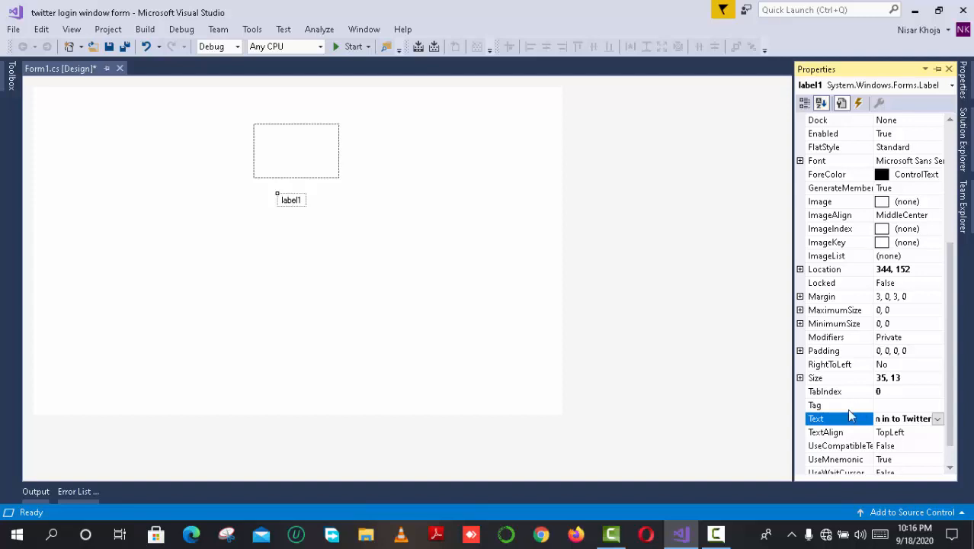
Set the label's font to Century Gothic, Bold, size 10, and align the label with the picture box's edges directly beneath it
click(941, 161)
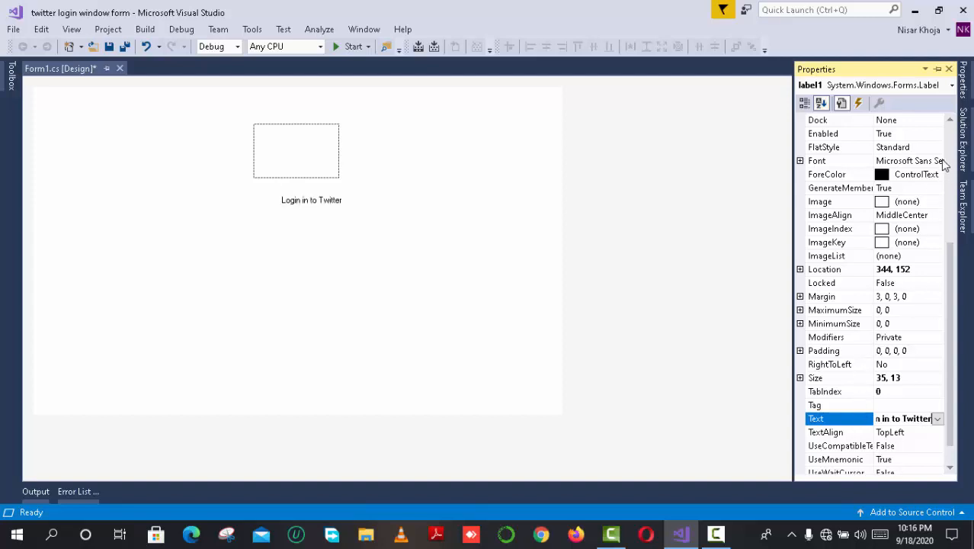
click(938, 161)
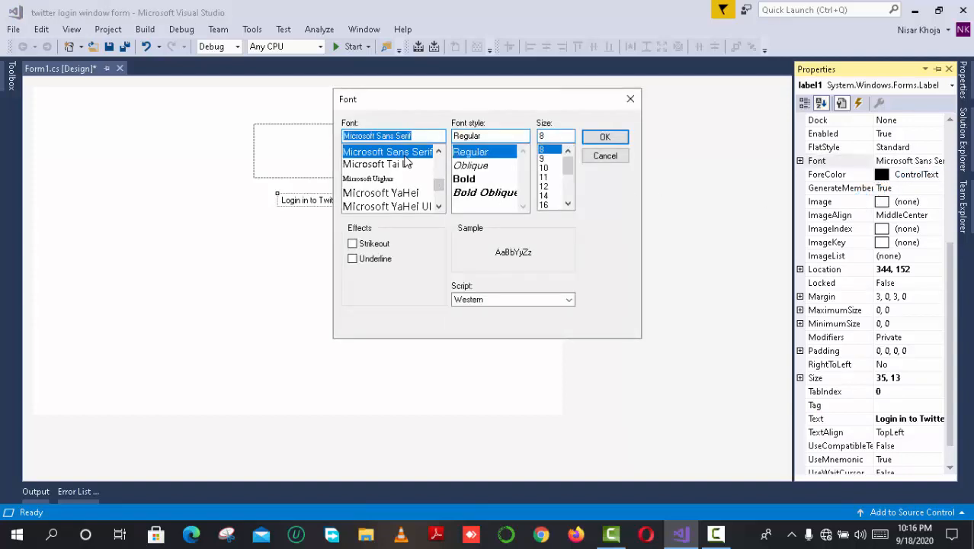
text(ce)
click(399, 181)
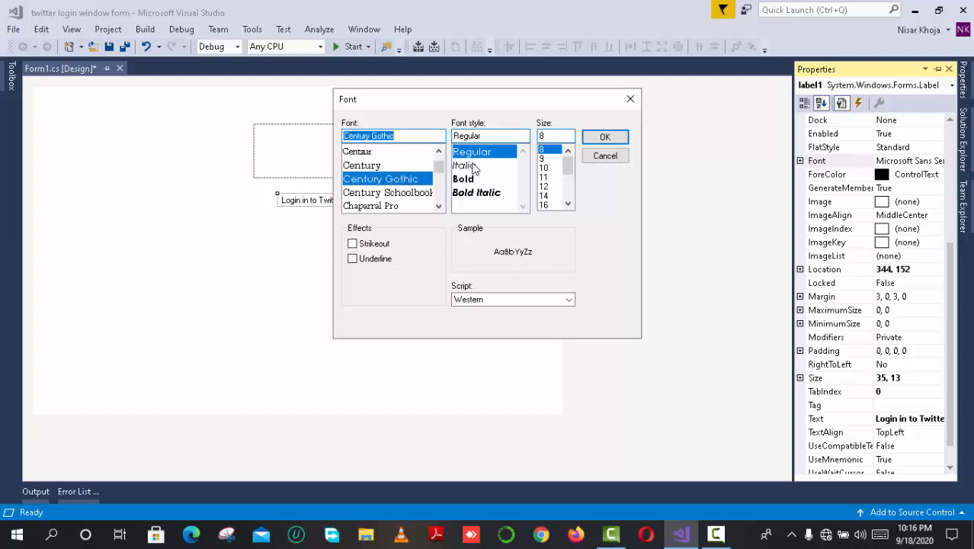
click(544, 168)
click(462, 179)
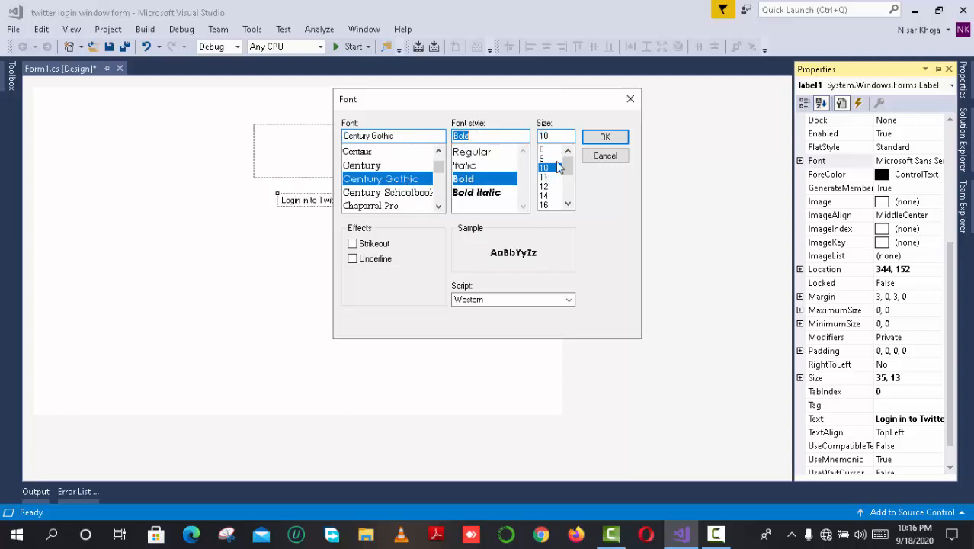
click(604, 138)
click(312, 206)
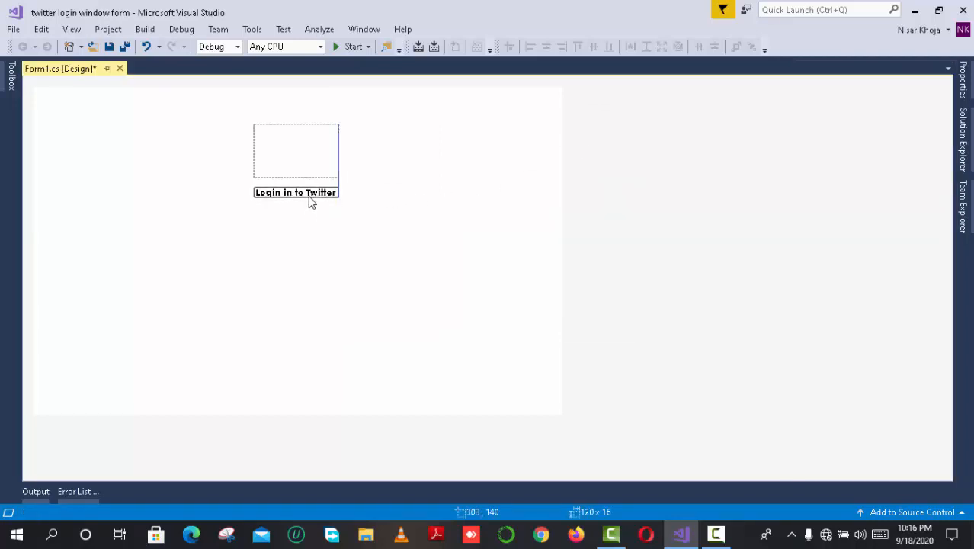
Import the Twitter_48px image from the project ions folder as a local resource into the picture box
click(316, 159)
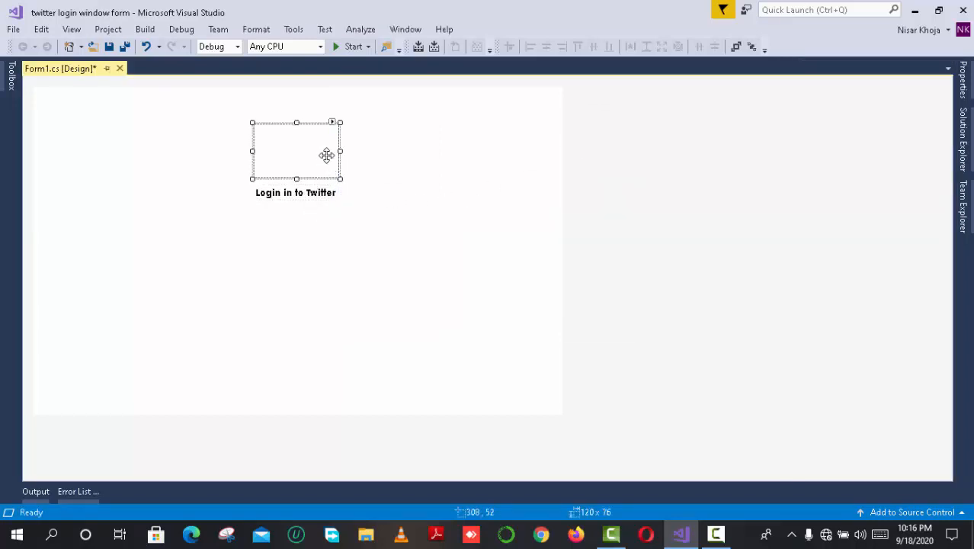
click(333, 124)
click(367, 142)
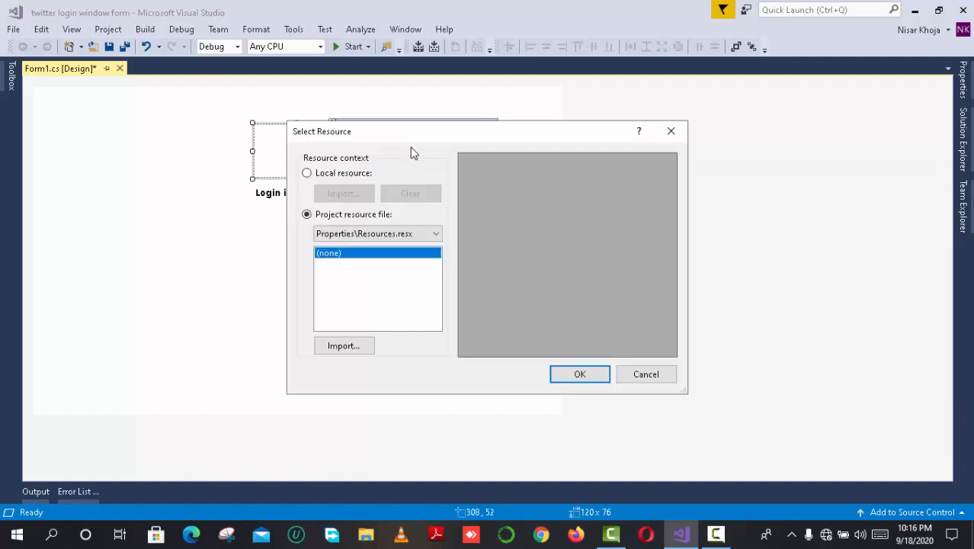
click(326, 181)
click(342, 193)
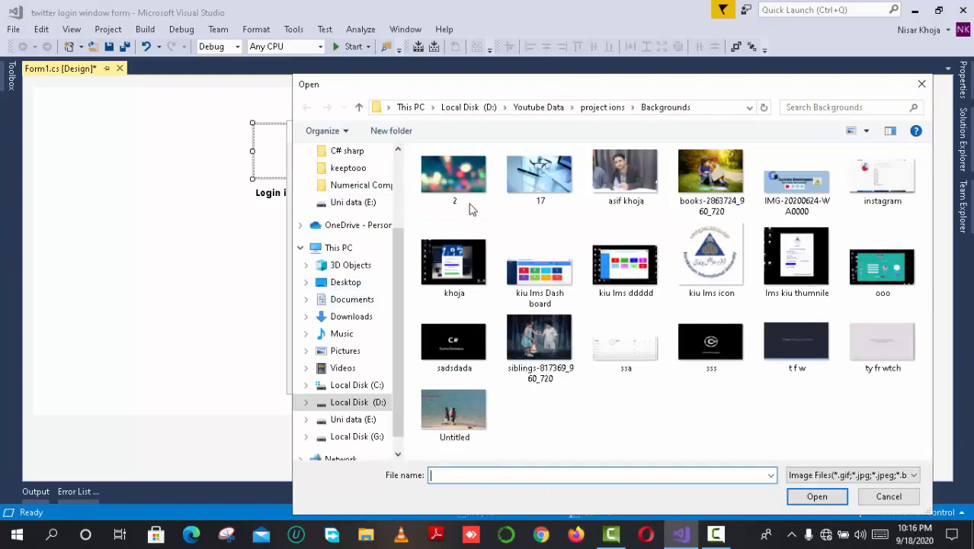
click(359, 106)
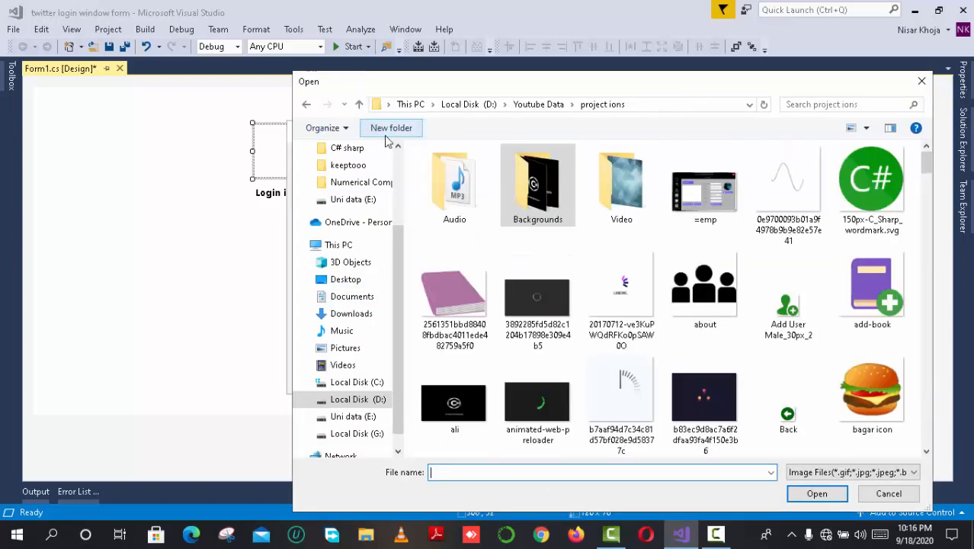
drag(926, 164, 929, 427)
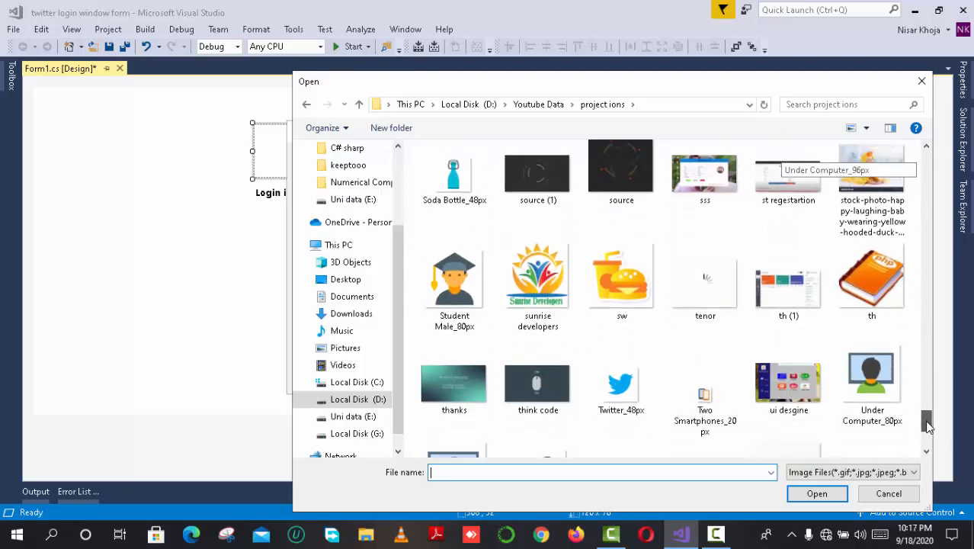
click(619, 438)
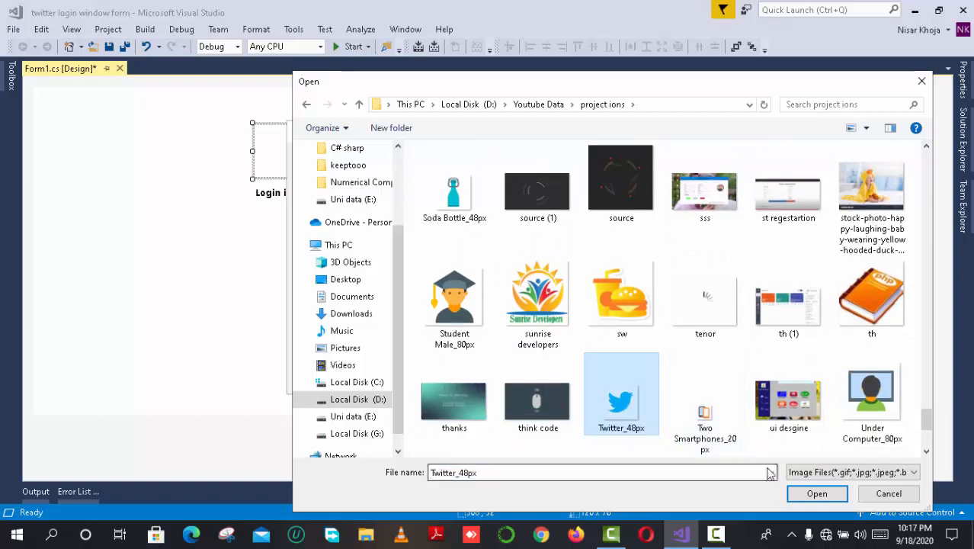
click(817, 495)
click(580, 378)
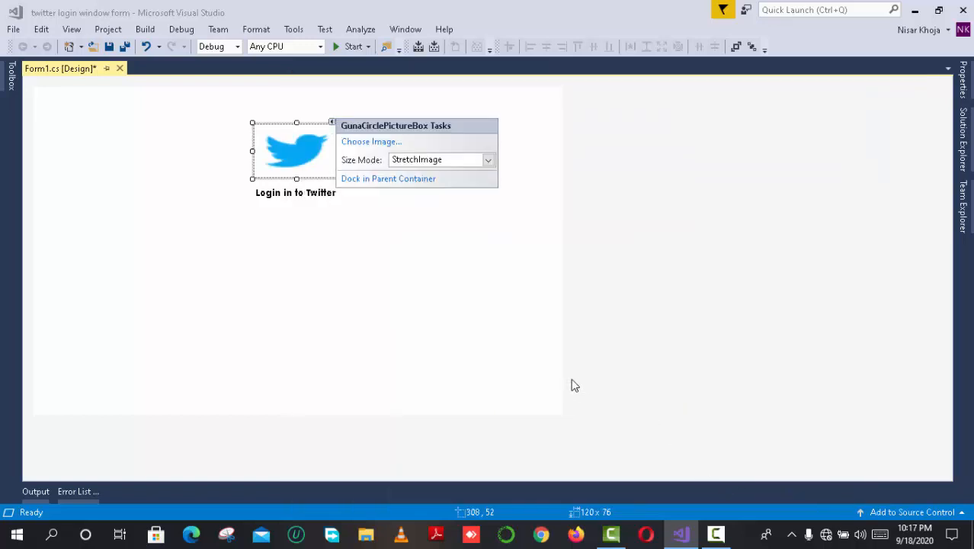
click(341, 265)
Shrink the logo picture box to about 98 × 74 pixels and centre it above the heading label
click(283, 153)
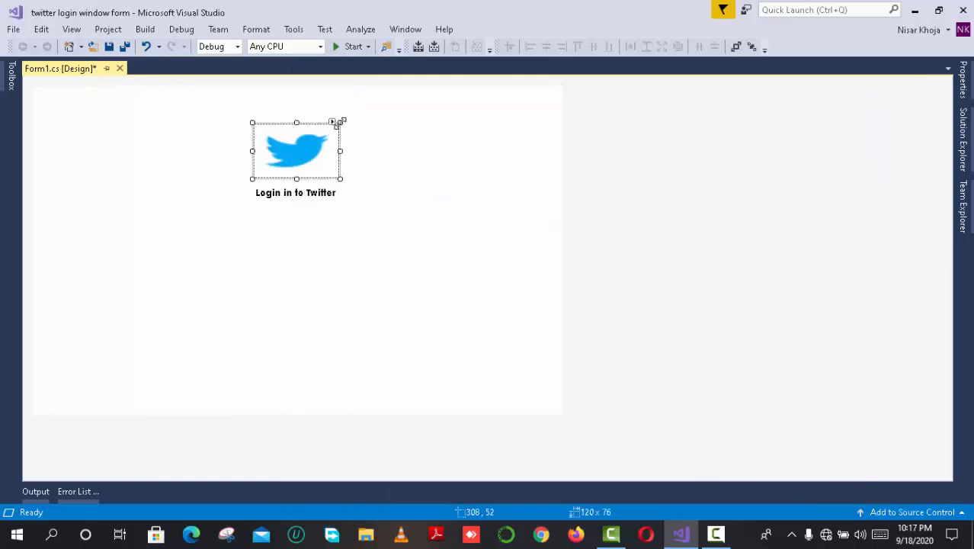
drag(341, 181, 324, 178)
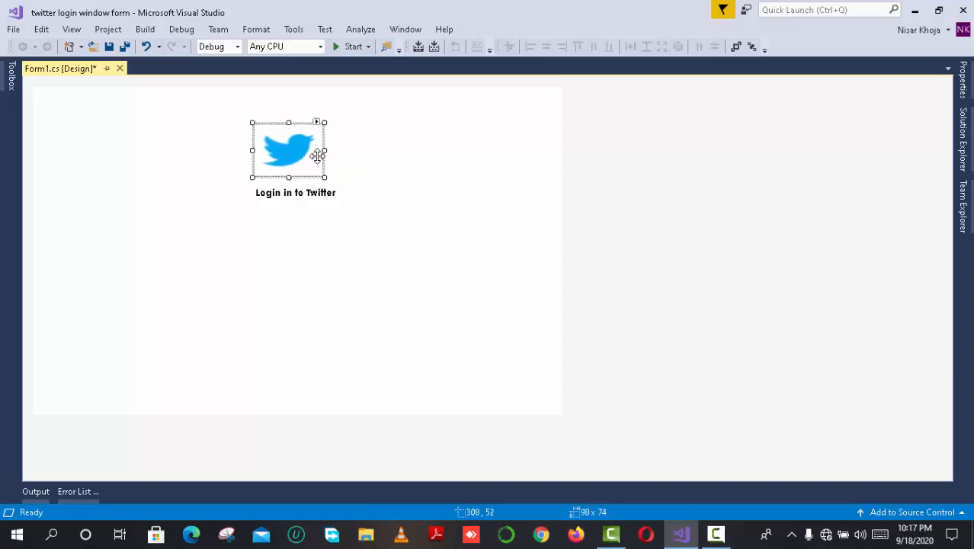
key(Right)
key(Right)
key(Right)
key(Right)
key(Right)
key(Right)
key(Right)
key(Right)
click(389, 179)
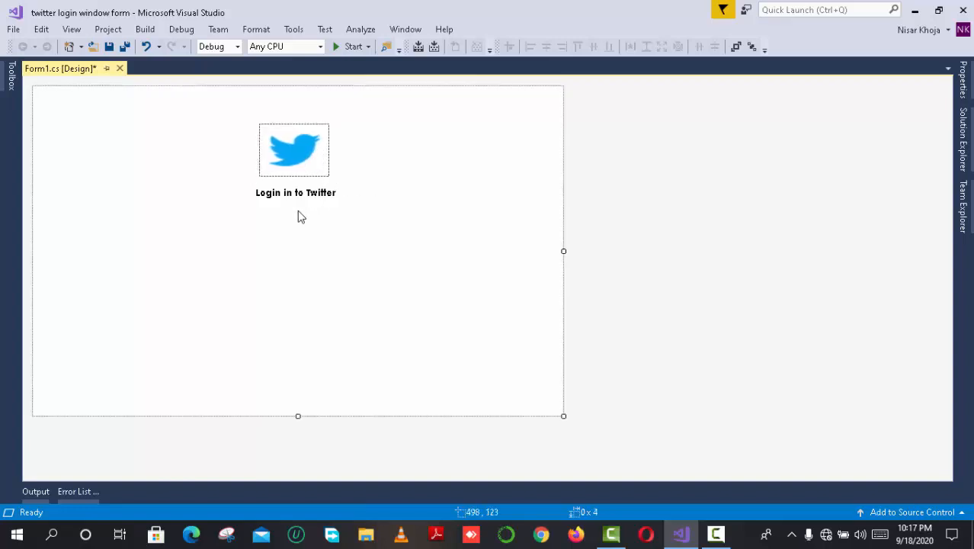
click(318, 156)
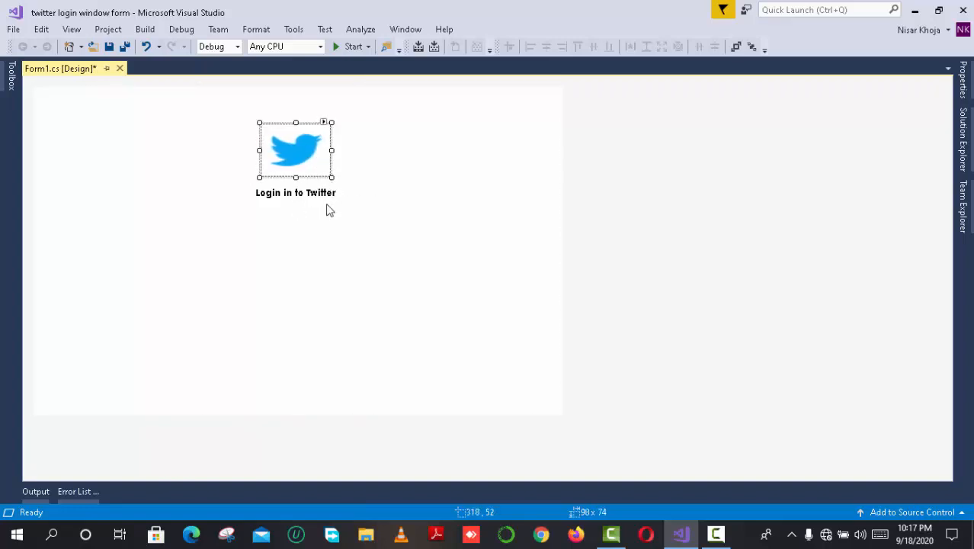
click(328, 209)
click(319, 175)
click(341, 211)
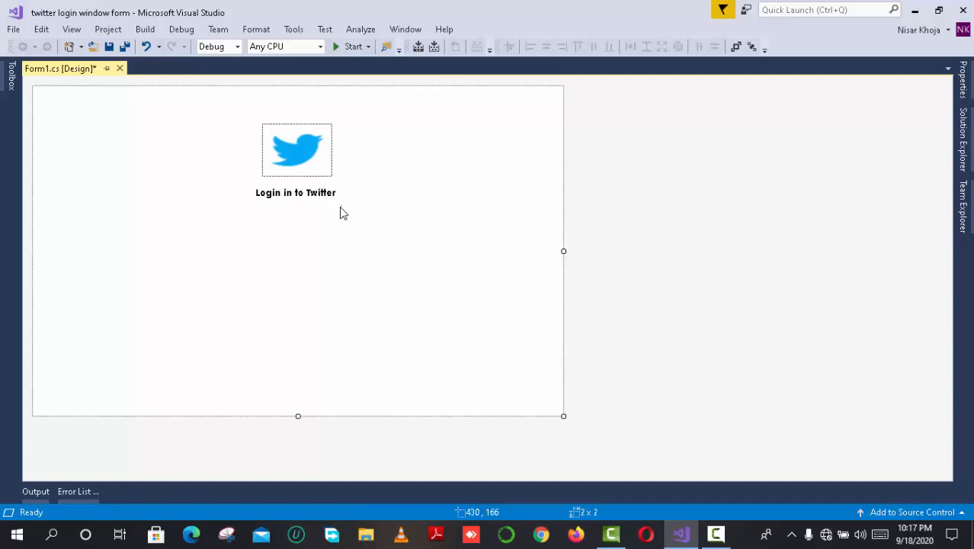
Set the heading label's font size to 12
right_click(294, 196)
click(339, 378)
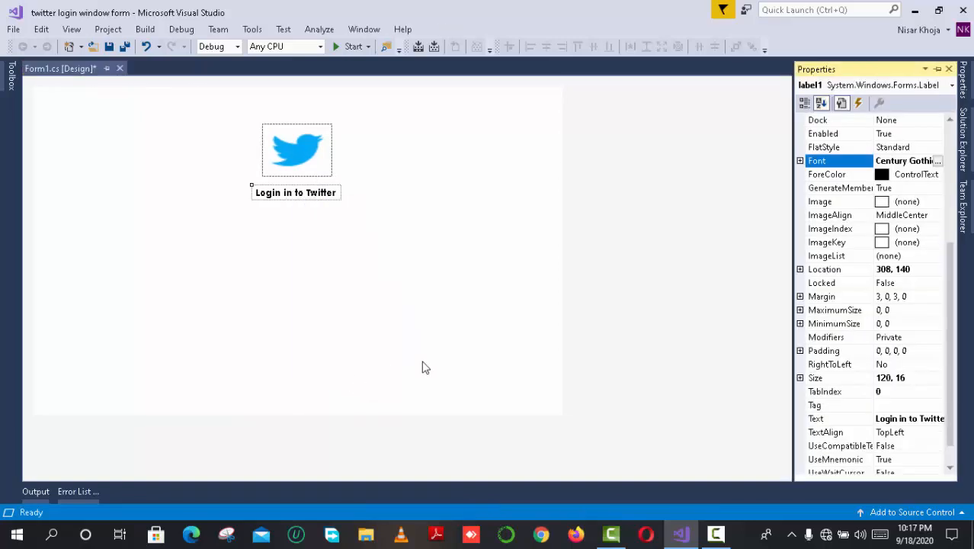
click(939, 162)
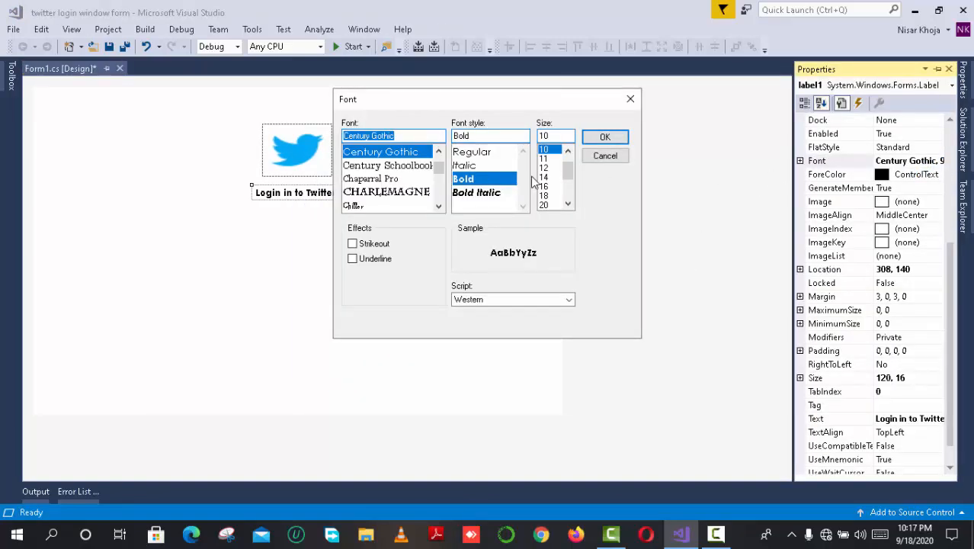
click(544, 167)
click(604, 137)
click(305, 230)
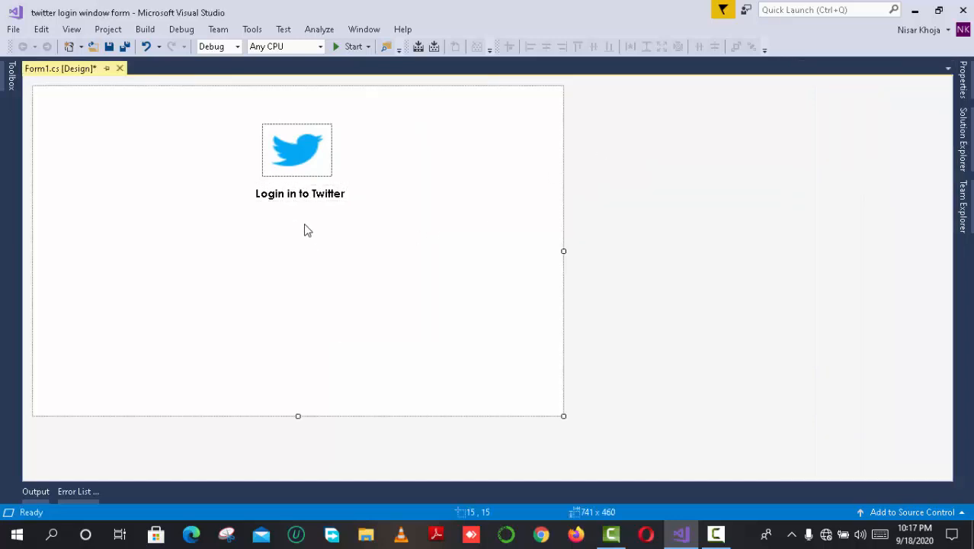
Nudge the heading label left until it is centred under the logo
click(300, 199)
key(Left)
key(Left)
key(Left)
key(Left)
click(280, 224)
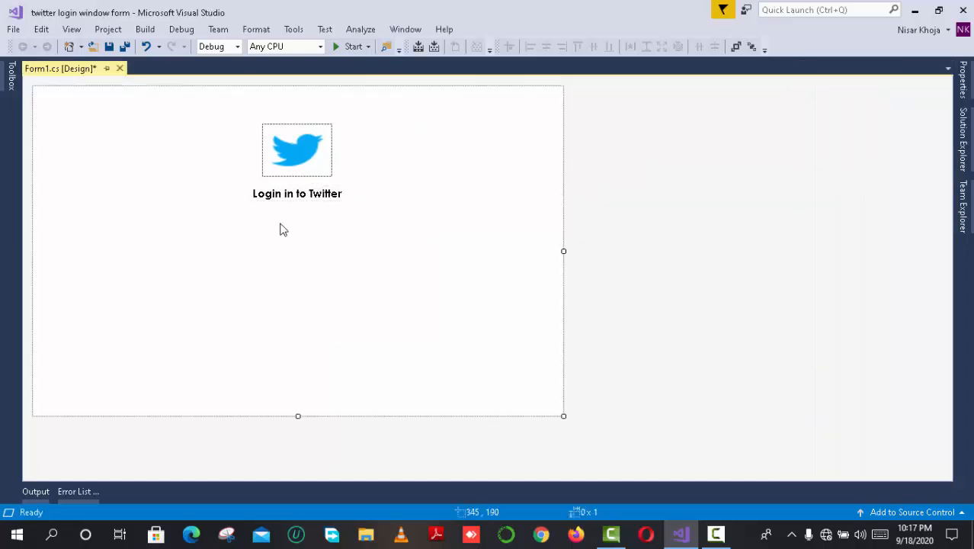
Select the logo and heading together and shift them slightly left and up on the form
drag(352, 239, 233, 121)
click(419, 266)
drag(333, 236, 245, 114)
key(Left)
key(Up)
click(309, 222)
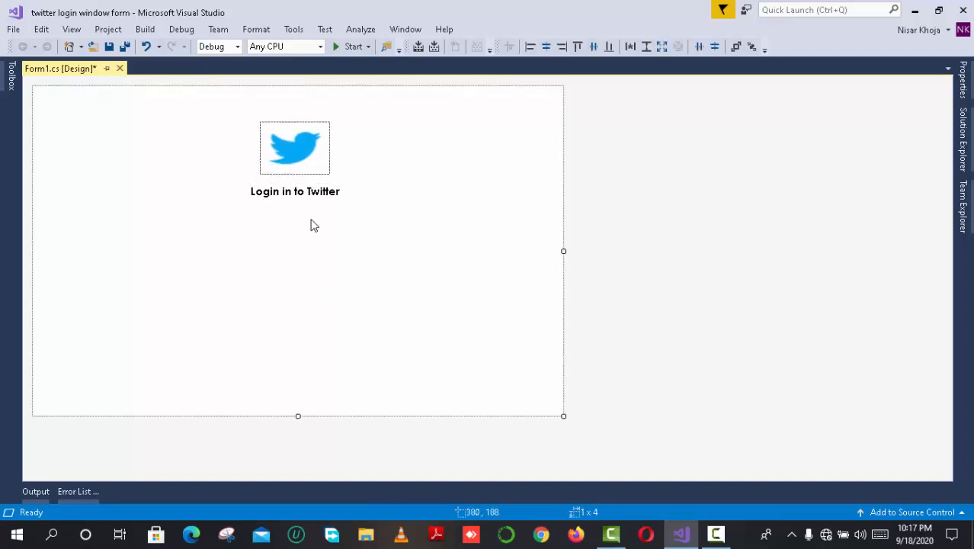
Shrink the logo to about 87 × 62 pixels, centre it above the heading, and nudge the heading slightly closer to it
click(290, 149)
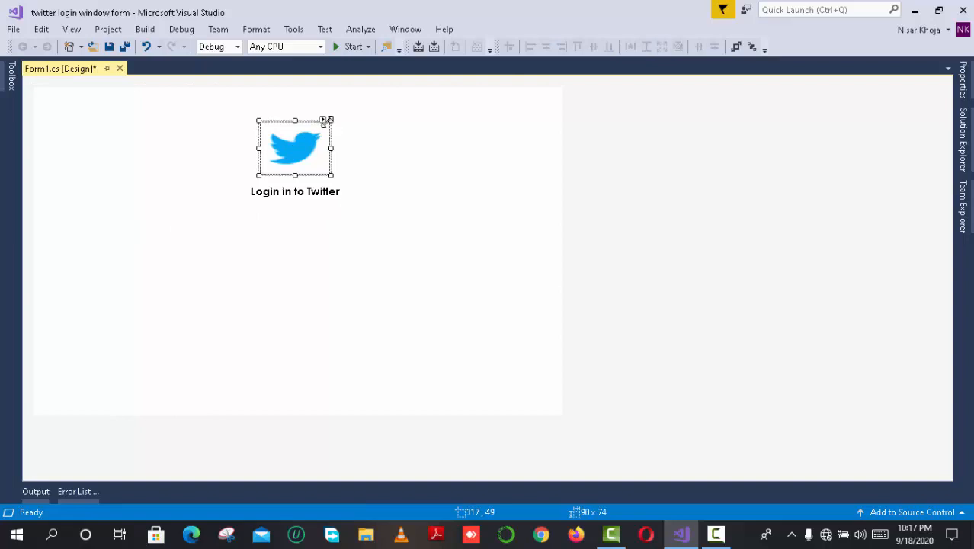
drag(328, 123, 323, 130)
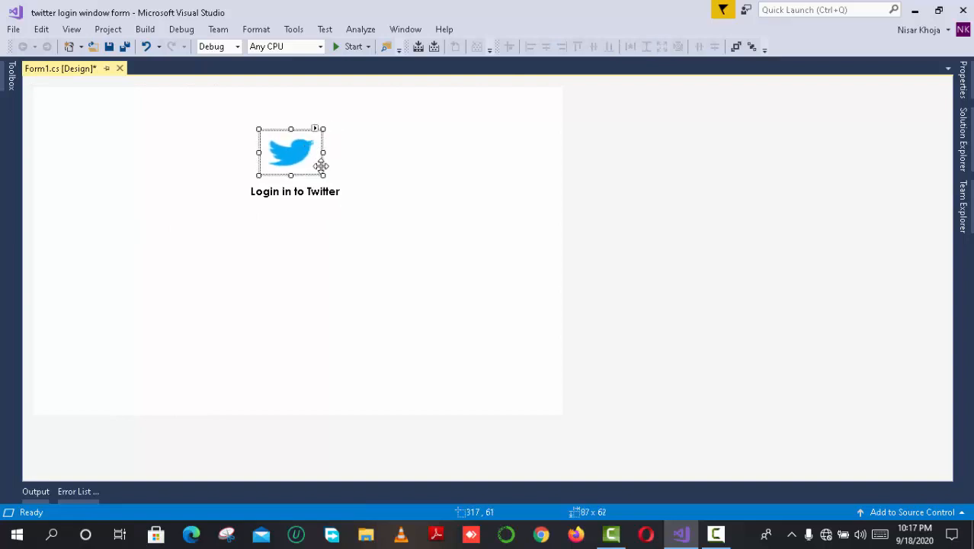
click(376, 199)
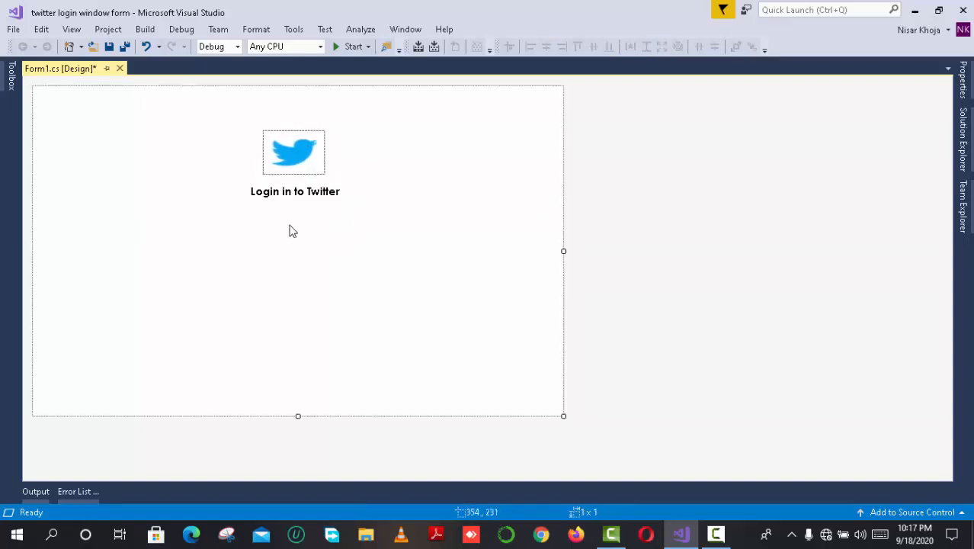
click(291, 194)
click(285, 224)
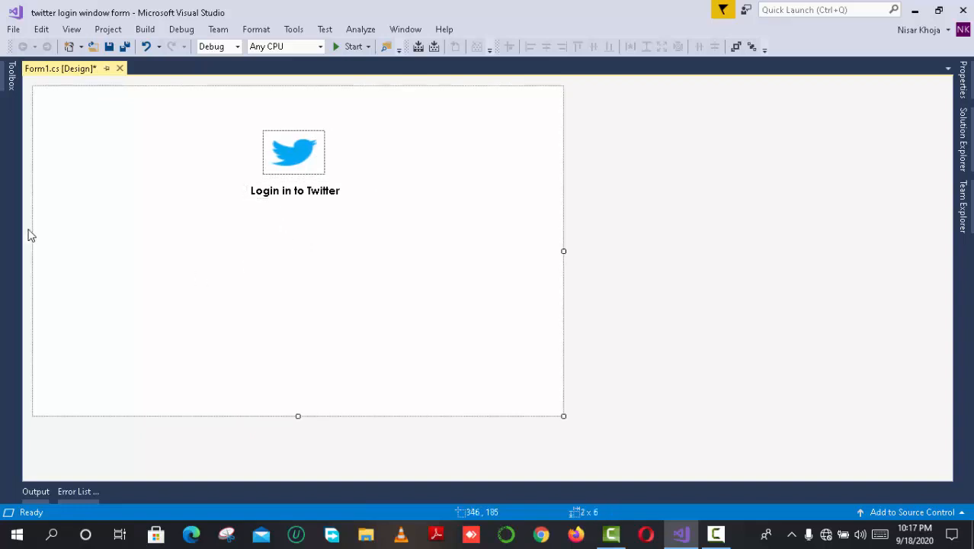
Find the text box controls with "tex" and add a GunaTextBox to the form just below the heading
click(12, 76)
double_click(35, 85)
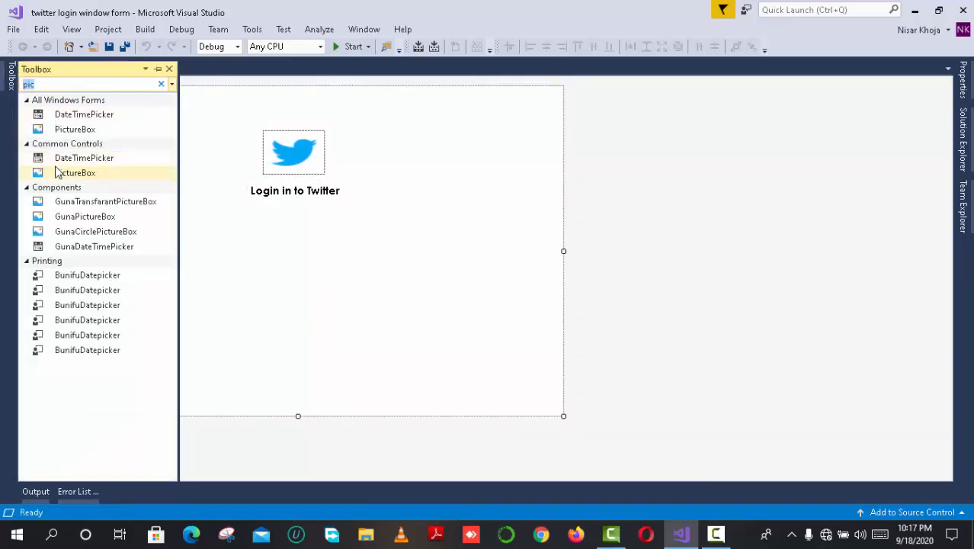
key(BackSpace)
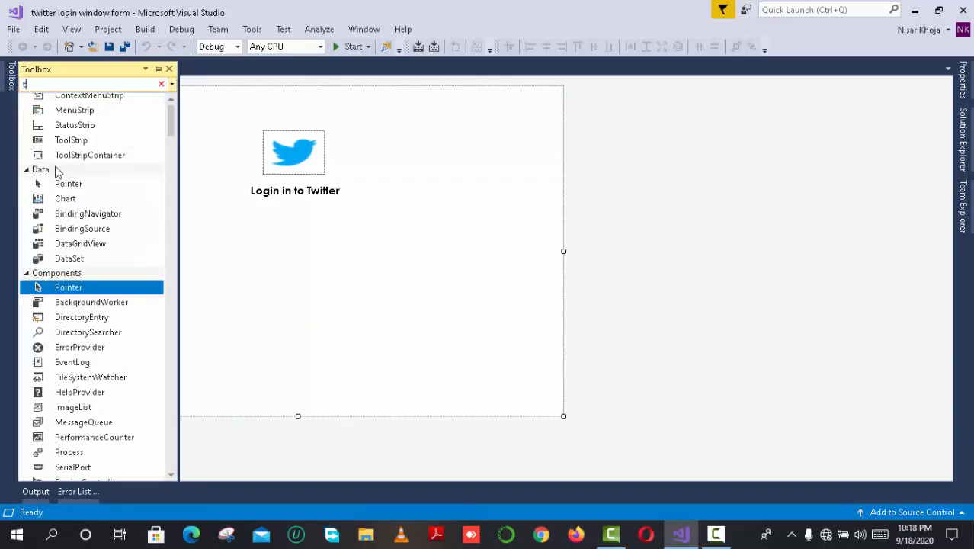
text(tex)
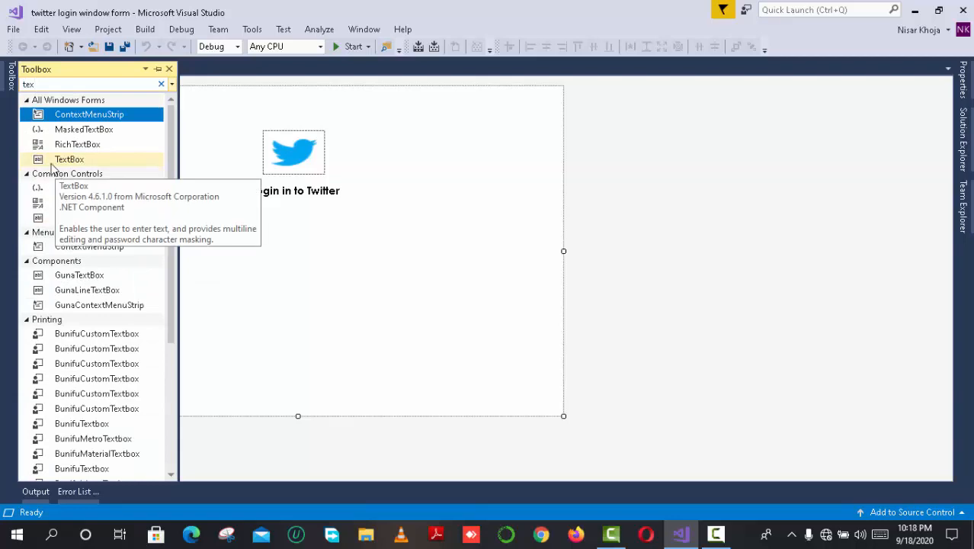
drag(61, 161, 283, 226)
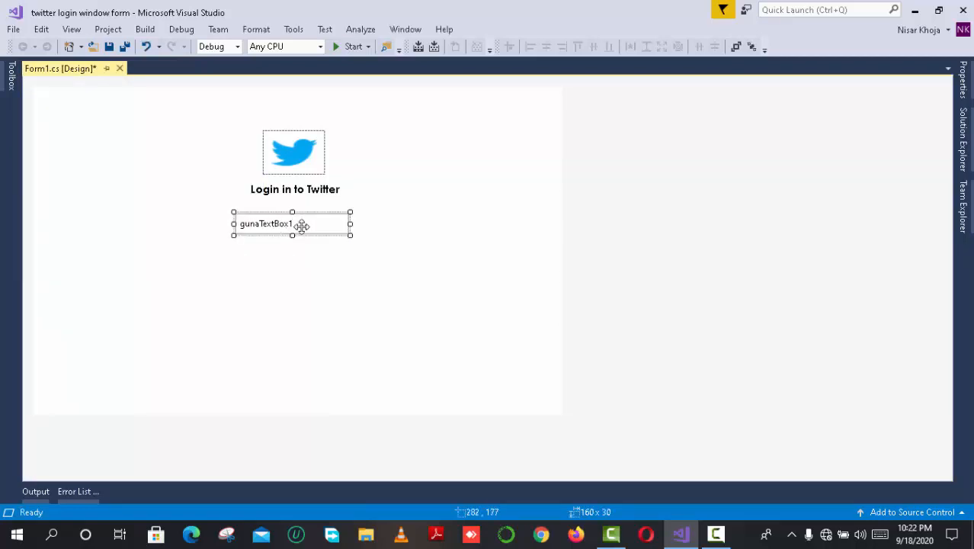
Widen the text box on both sides to about 469 pixels and move it a little lower below the heading
drag(350, 225, 458, 224)
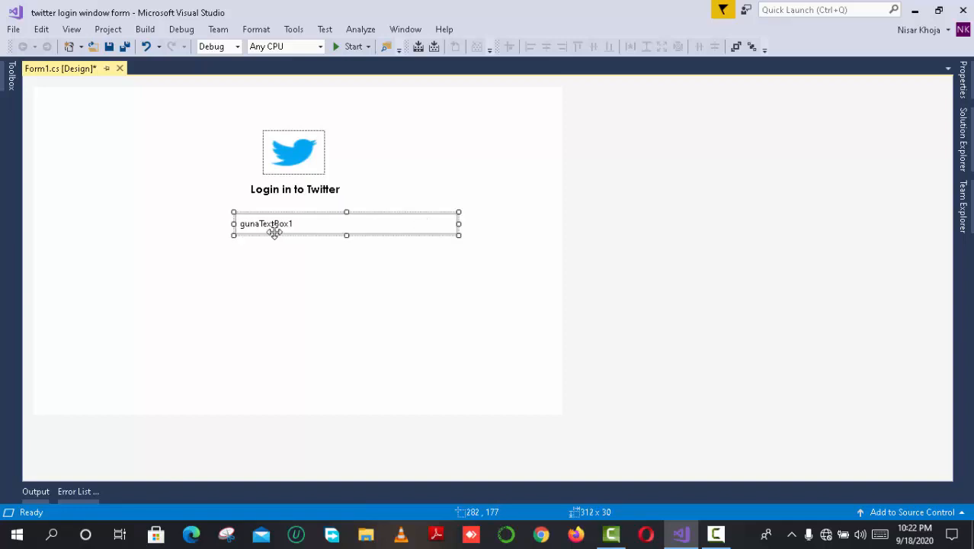
drag(234, 224, 120, 226)
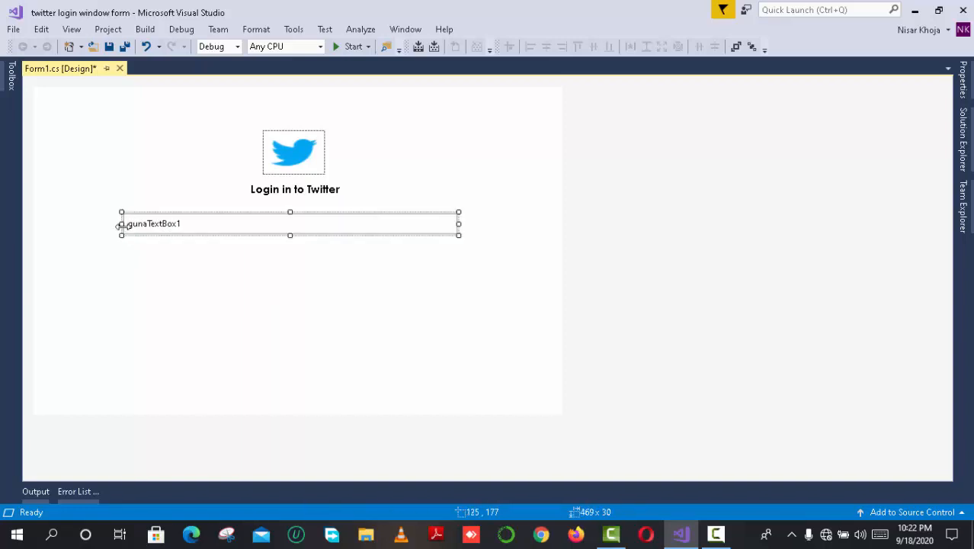
drag(270, 230, 279, 252)
Round the text box's corners by setting its Radius property to 10
right_click(166, 242)
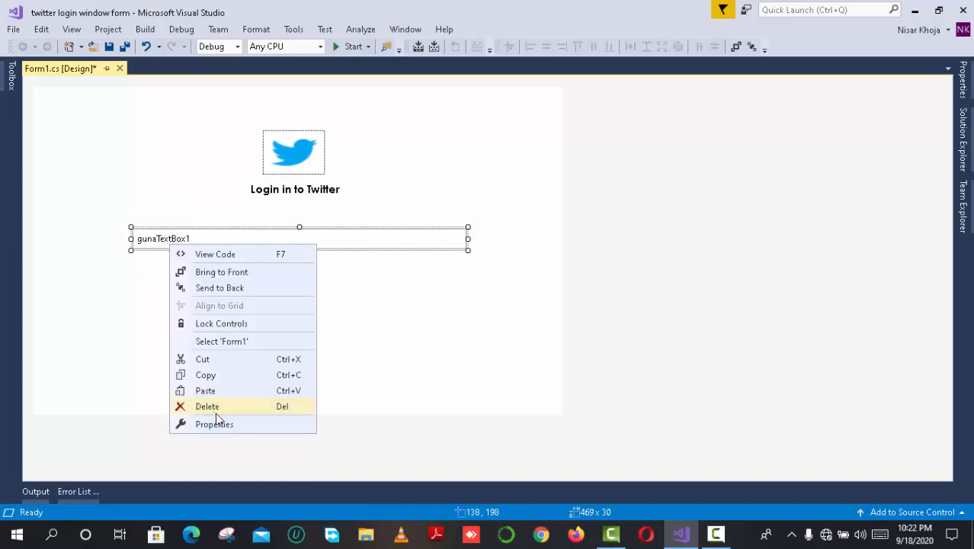
click(217, 421)
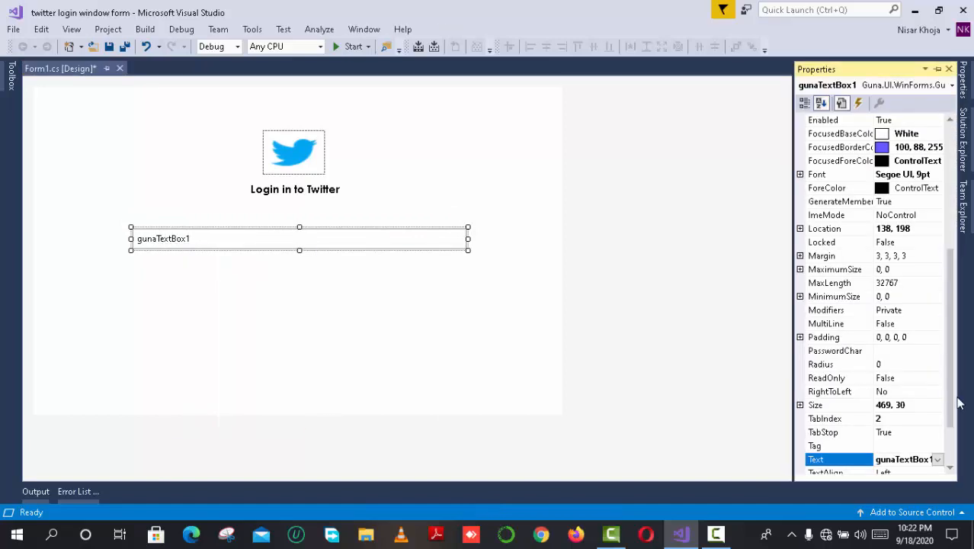
click(906, 366)
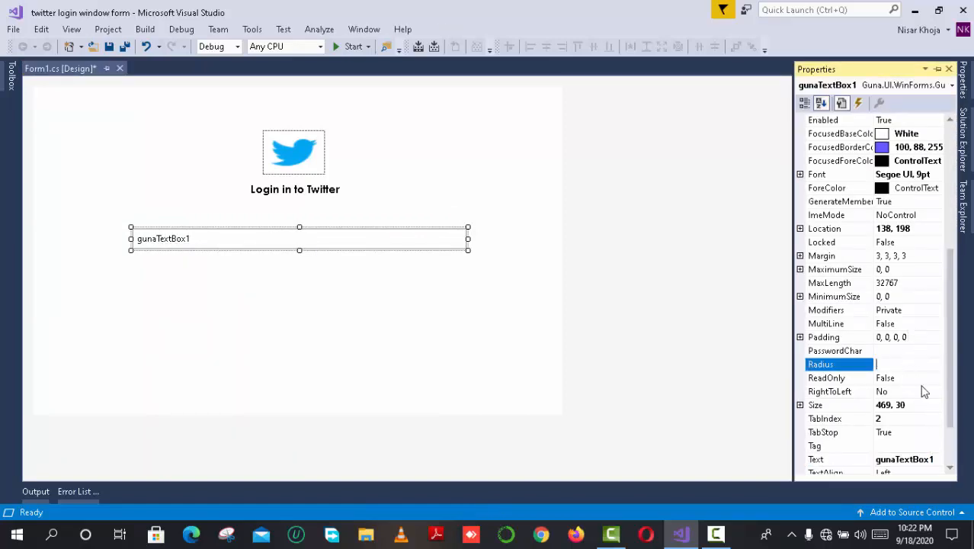
click(468, 362)
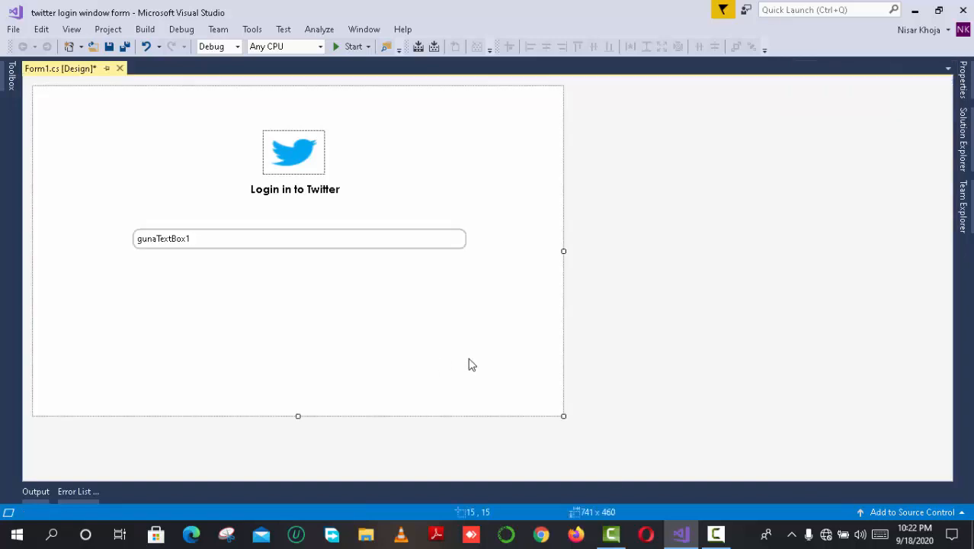
Narrow the text box to about 400 pixels and move it toward the middle of the form, beneath the heading
click(398, 236)
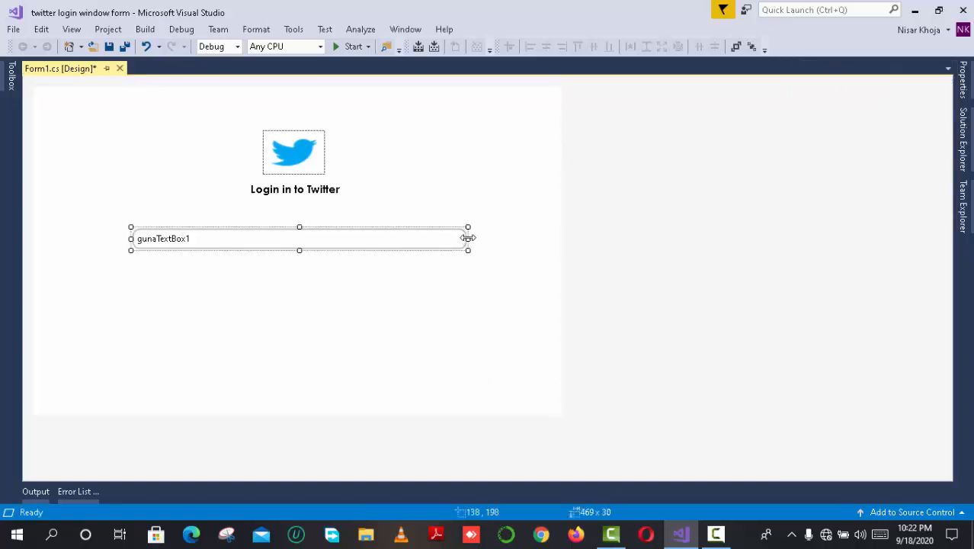
drag(468, 239, 420, 238)
drag(295, 245, 327, 239)
Clear the text box's default Text property and move the empty box slightly lower beneath the heading
right_click(215, 236)
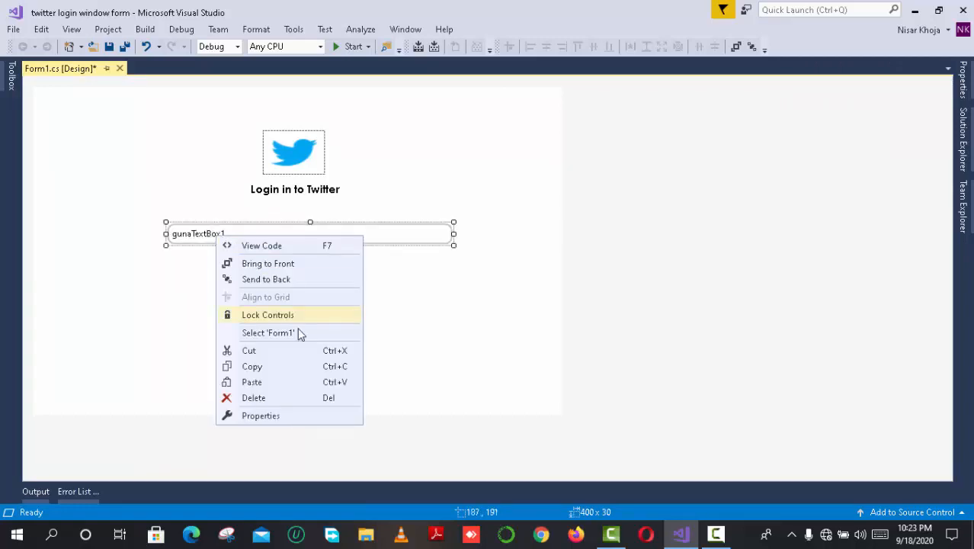
click(304, 417)
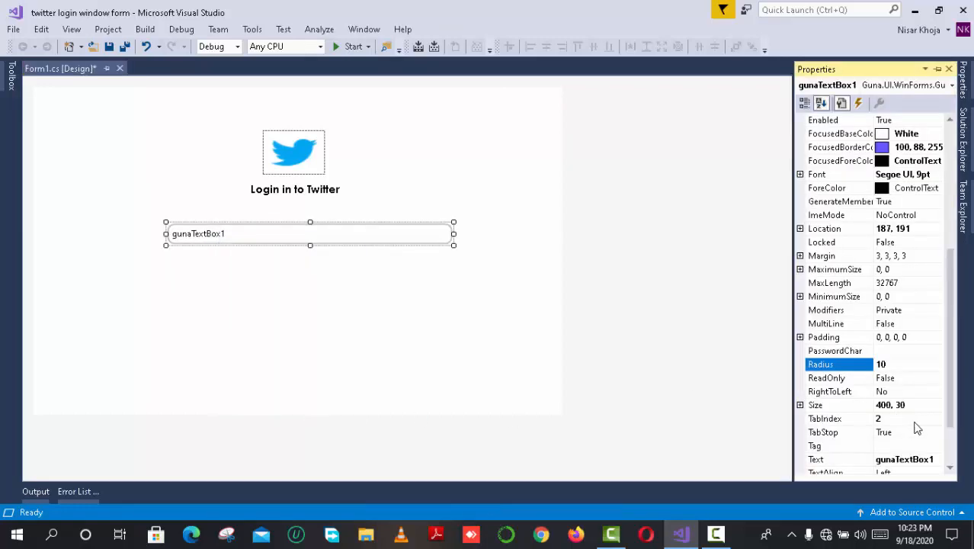
click(938, 461)
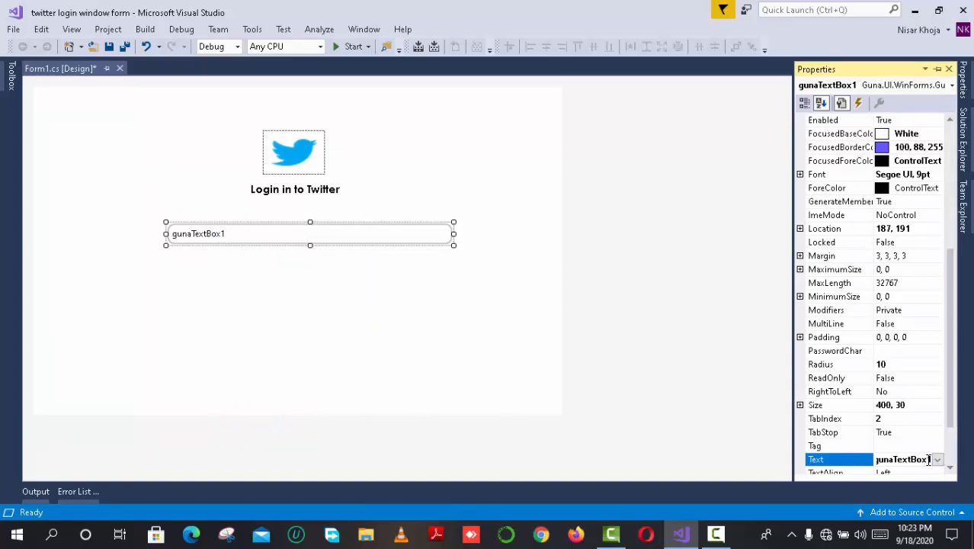
double_click(926, 458)
key(BackSpace)
click(367, 364)
click(241, 243)
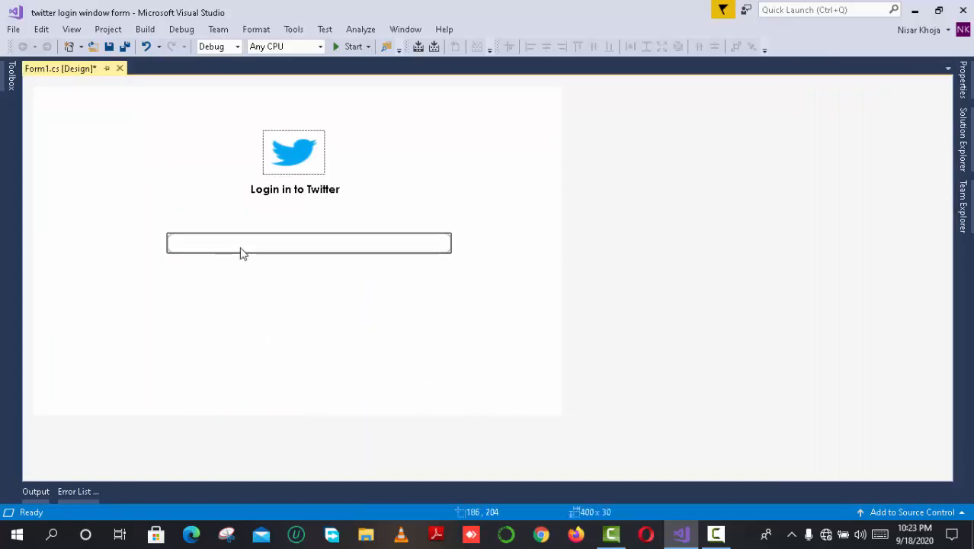
Duplicate the "Login in to Twitter" heading label and place the copy just above the left end of the text box
right_click(270, 190)
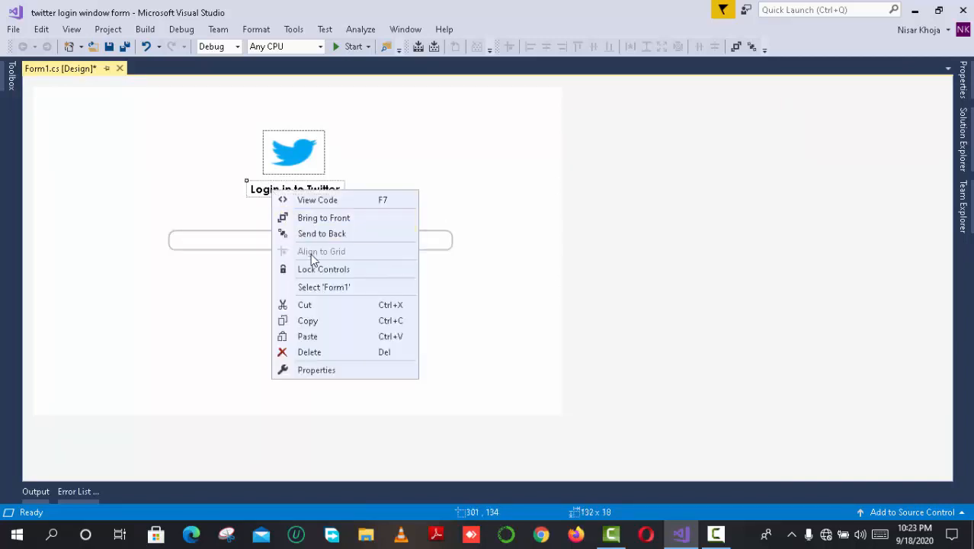
click(329, 320)
click(205, 235)
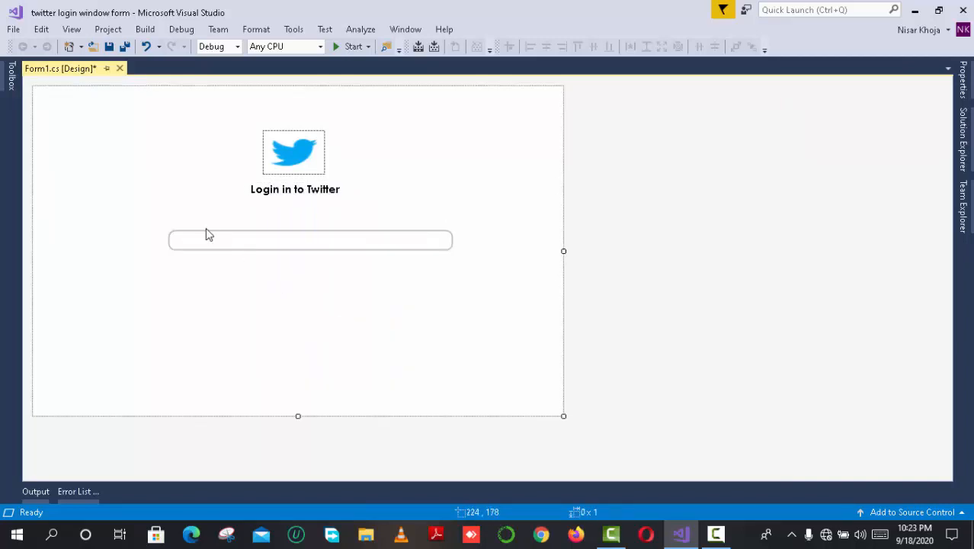
key(ctrl+v)
drag(281, 248, 207, 222)
click(315, 284)
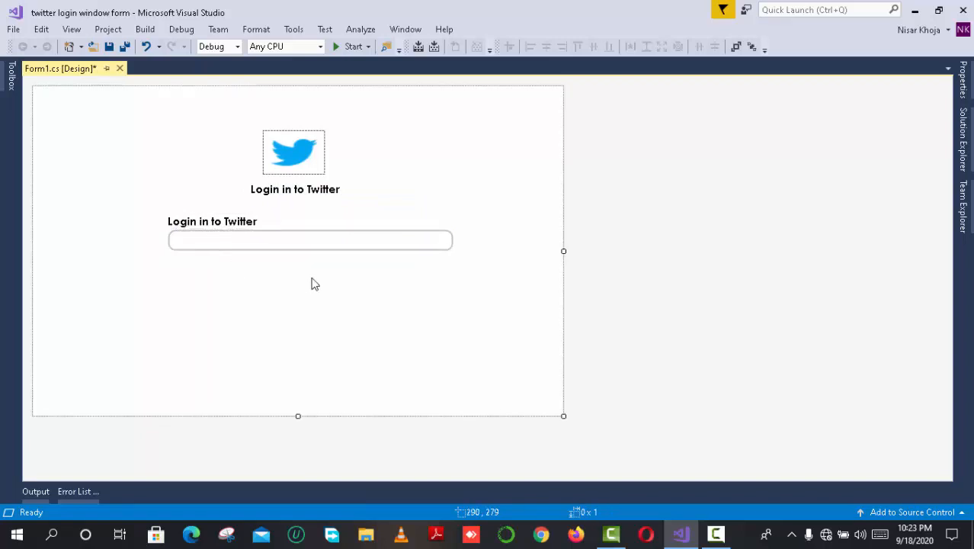
drag(327, 272, 182, 219)
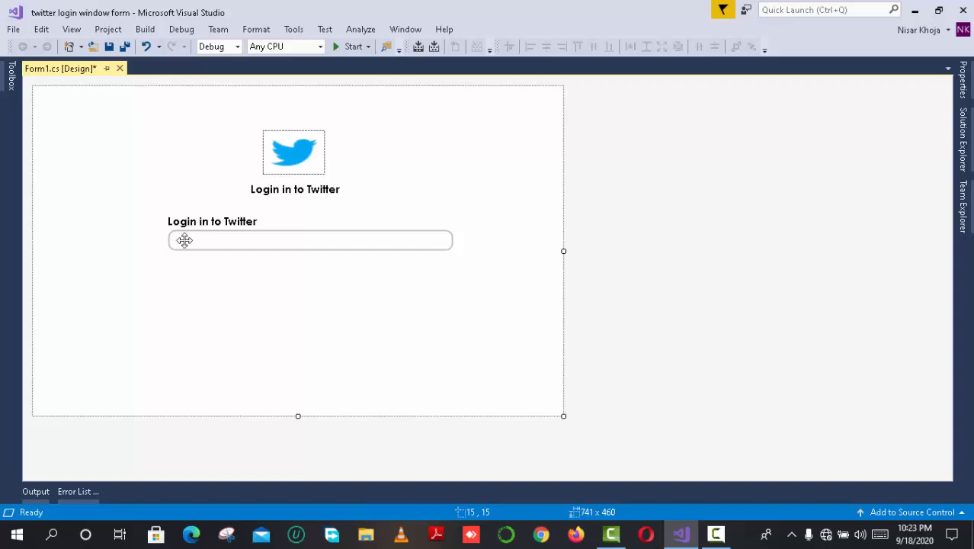
Set the Text property of the copied label above the text box to "User Name"
right_click(192, 222)
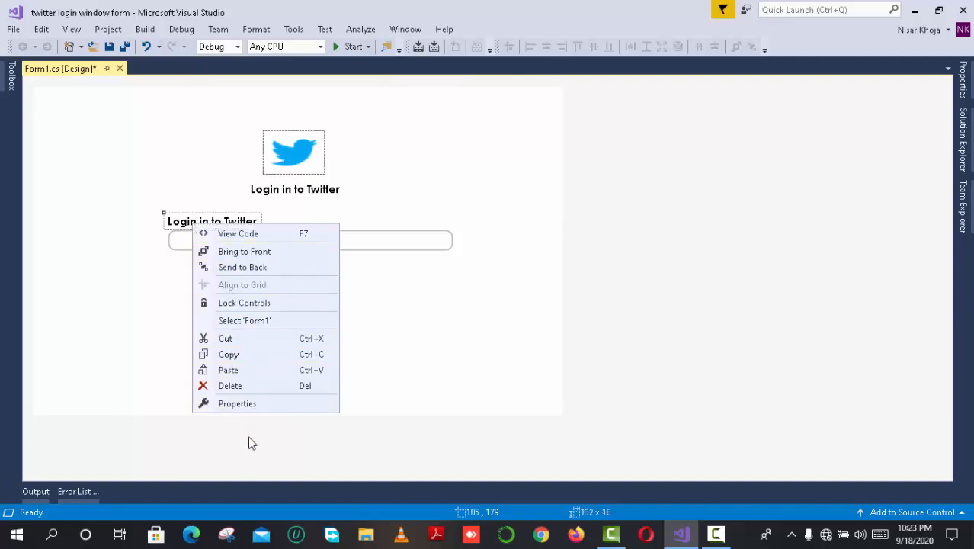
click(253, 404)
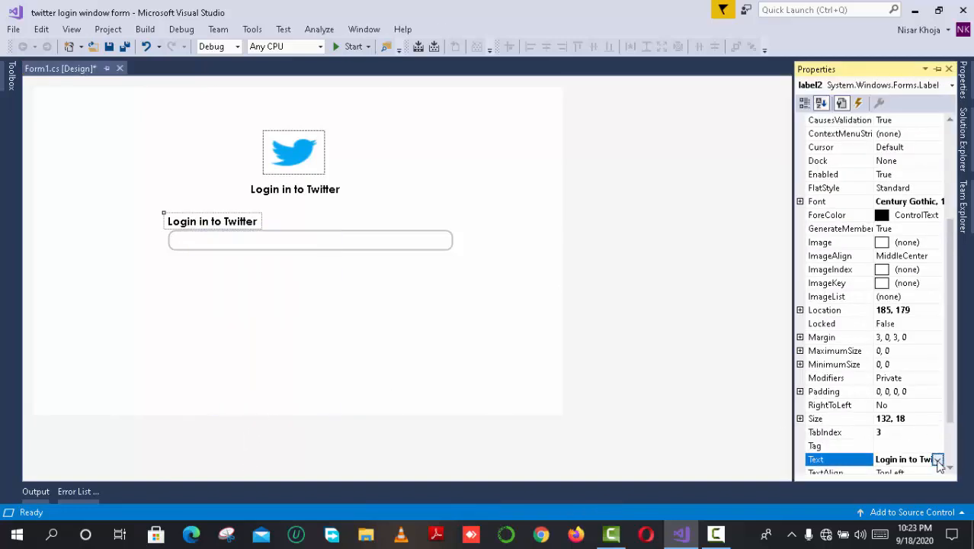
click(937, 461)
text(User Name)
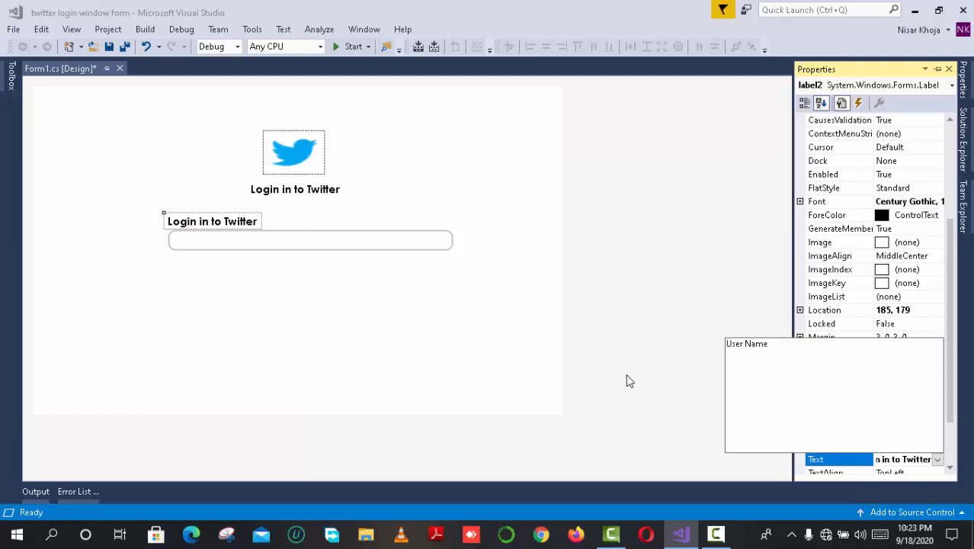
click(478, 323)
Set the User Name label's font to Century Gothic with the Regular style and a smaller size
right_click(200, 222)
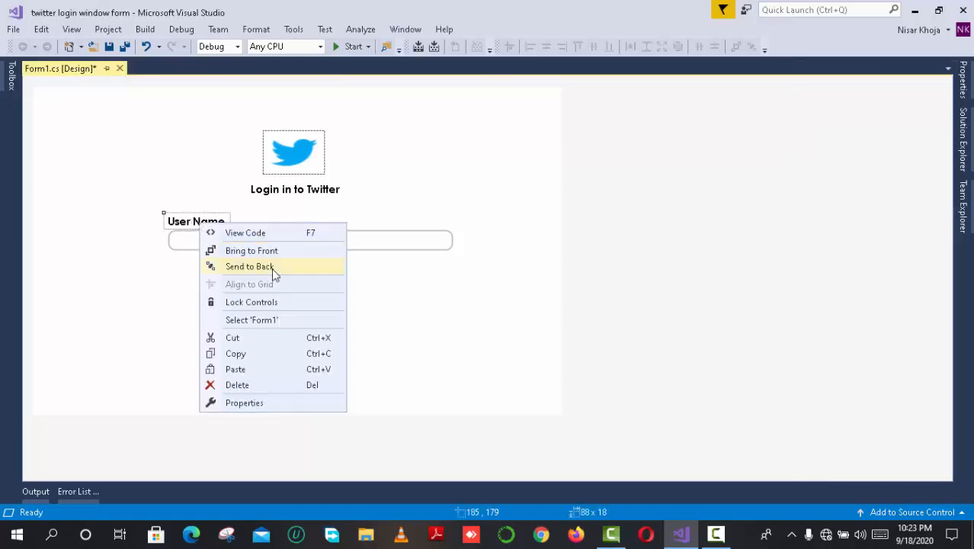
click(244, 403)
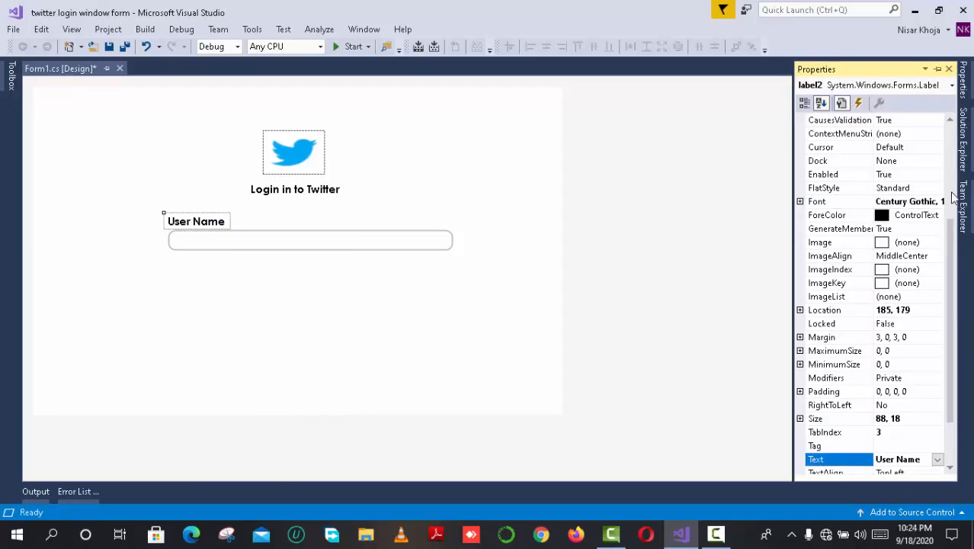
click(915, 201)
click(940, 201)
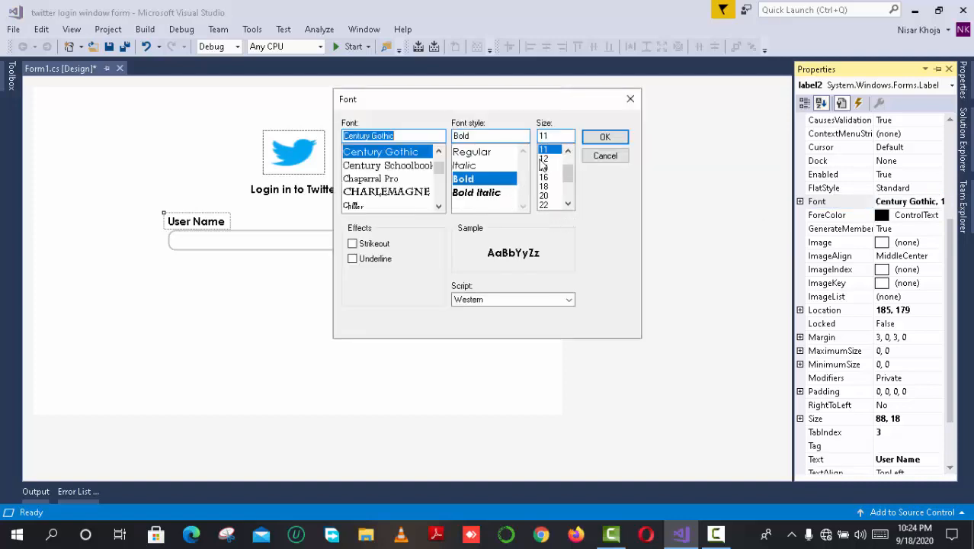
click(477, 153)
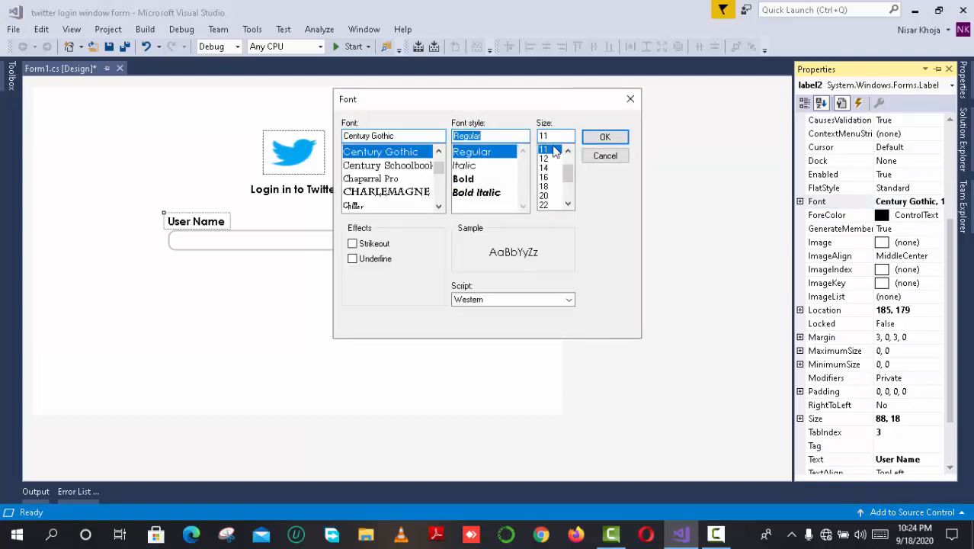
click(567, 151)
click(545, 150)
click(604, 137)
click(284, 273)
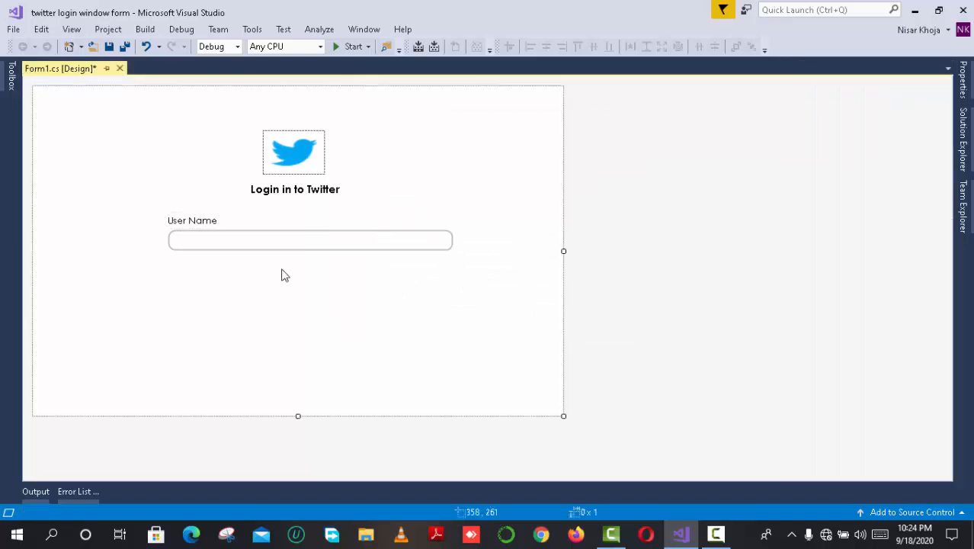
Reduce the text box's height slightly, keeping the User Name label just above its left end
click(194, 221)
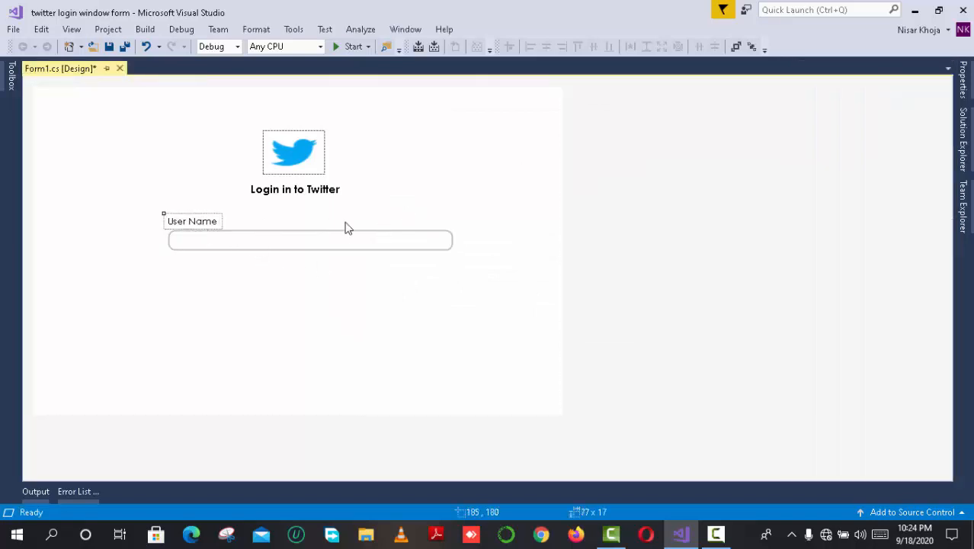
click(418, 240)
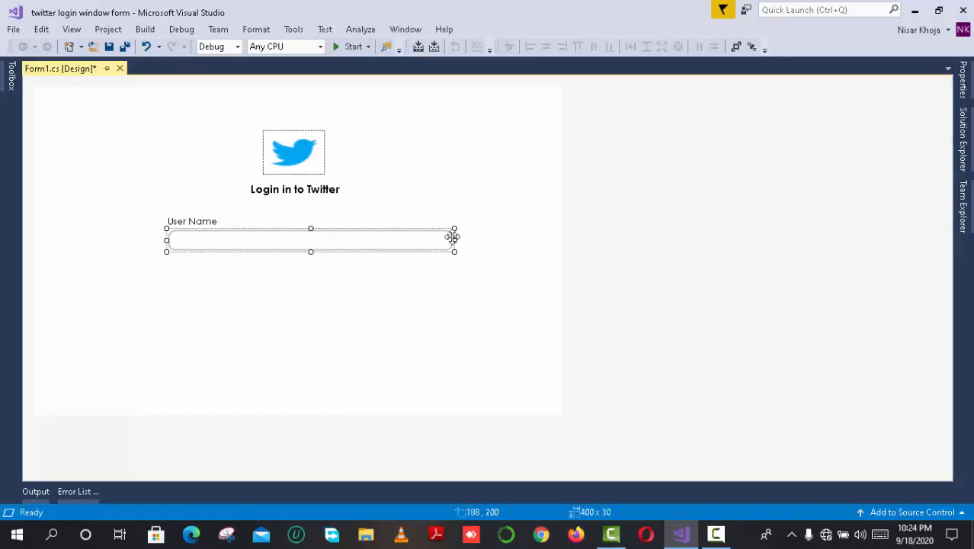
drag(312, 252, 316, 241)
click(322, 265)
click(190, 226)
mouse_move(193, 222)
mouse_down()
mouse_move(203, 229)
mouse_move(196, 234)
mouse_up()
click(244, 313)
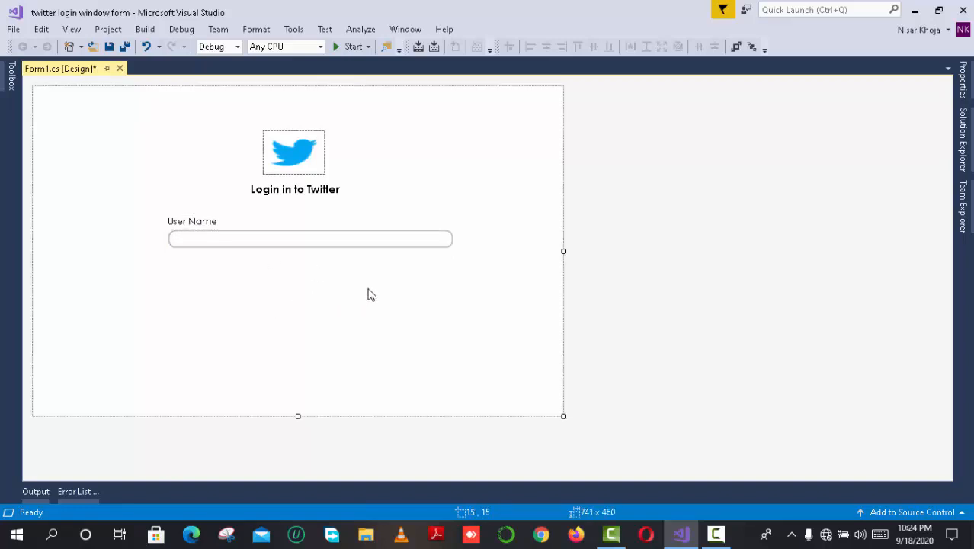
Duplicate the User Name label together with its text box and align the copies directly below the originals
drag(378, 267, 147, 220)
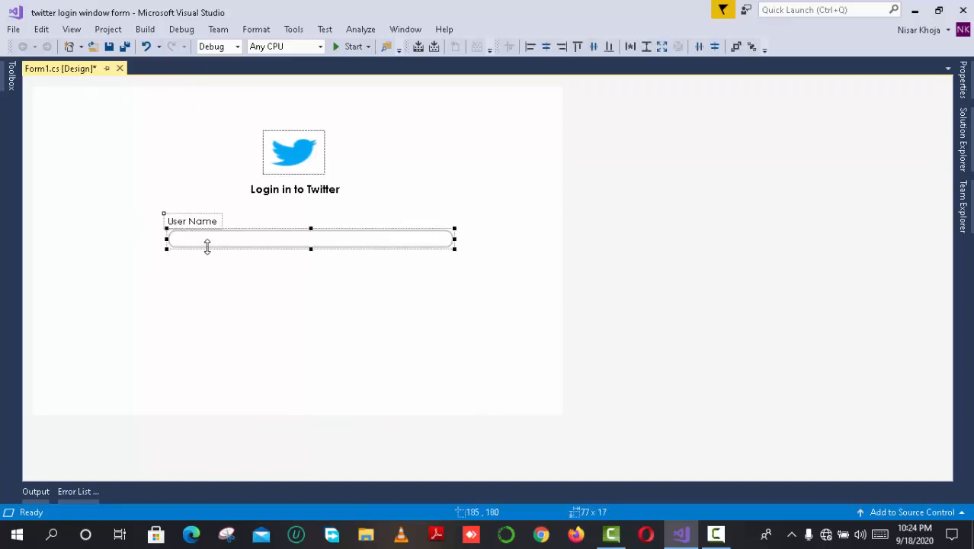
click(224, 279)
key(ctrl+v)
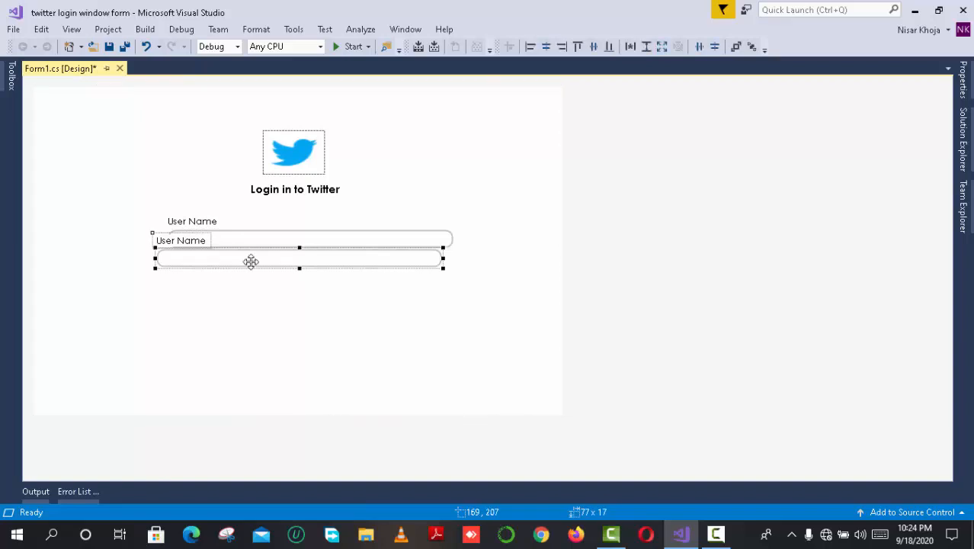
drag(250, 260, 253, 283)
Set the Text property of the lower copied label to "Password"
click(173, 272)
right_click(183, 264)
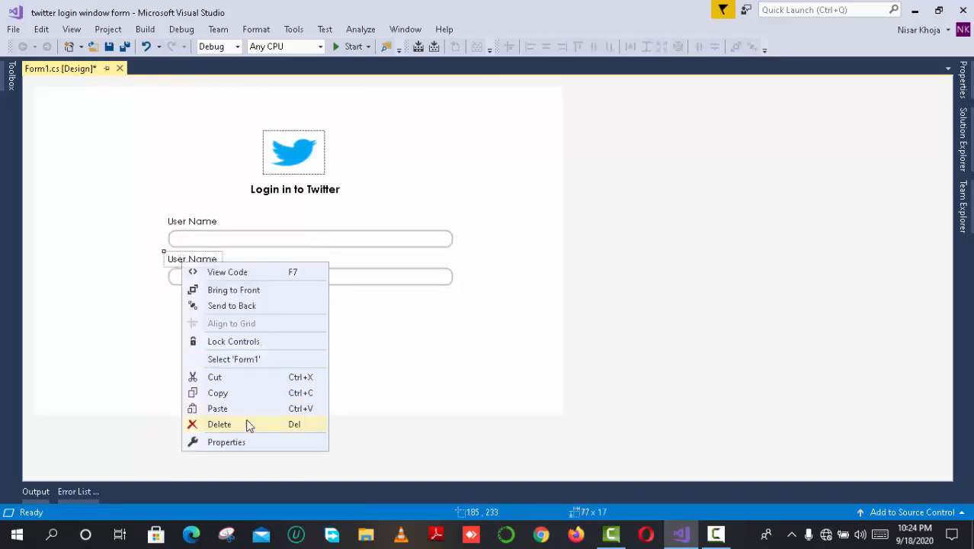
click(256, 442)
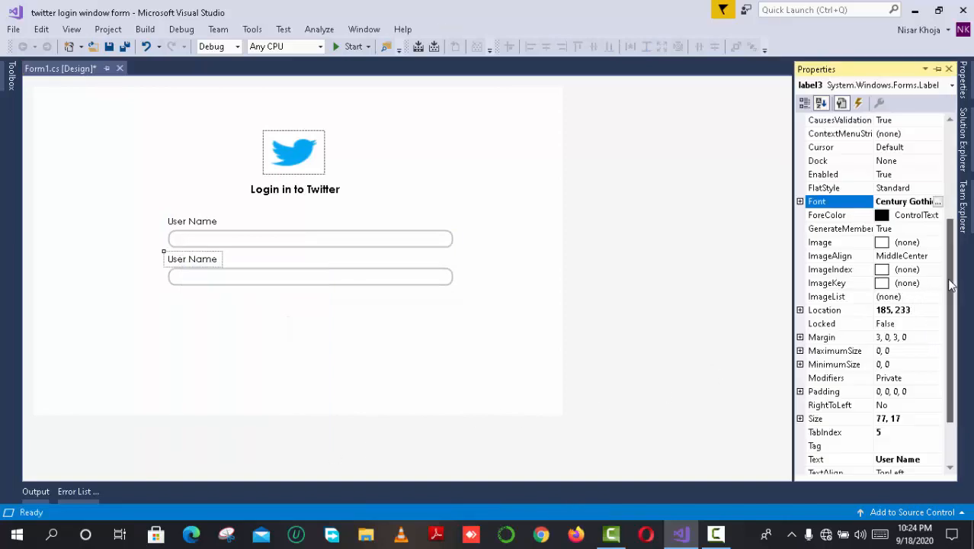
drag(950, 280, 957, 359)
click(927, 392)
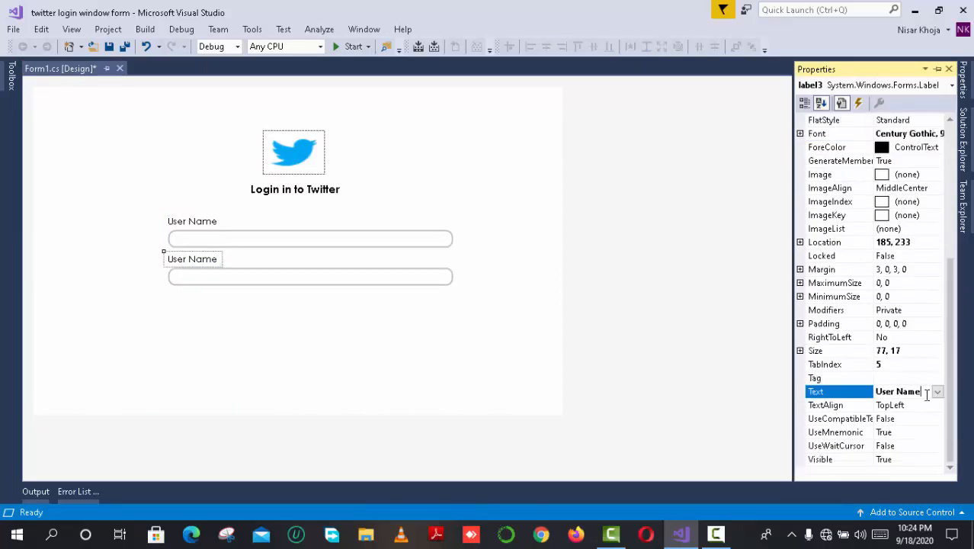
key(BackSpace)
key(BackSpace)
key(BackSpace)
key(BackSpace)
key(BackSpace)
key(BackSpace)
key(BackSpace)
key(BackSpace)
key(Return)
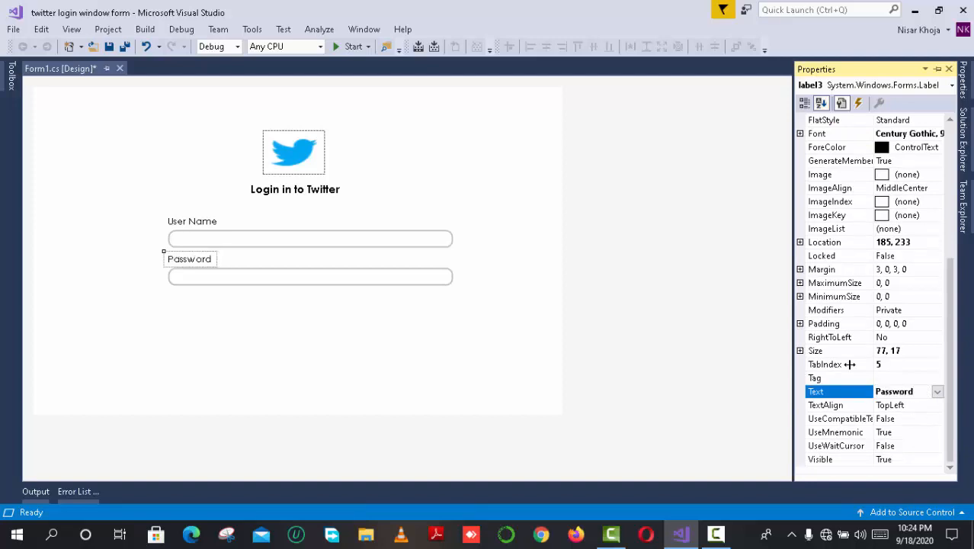
Move the User Name and Password labels and both text boxes together slightly upward toward the heading
click(276, 390)
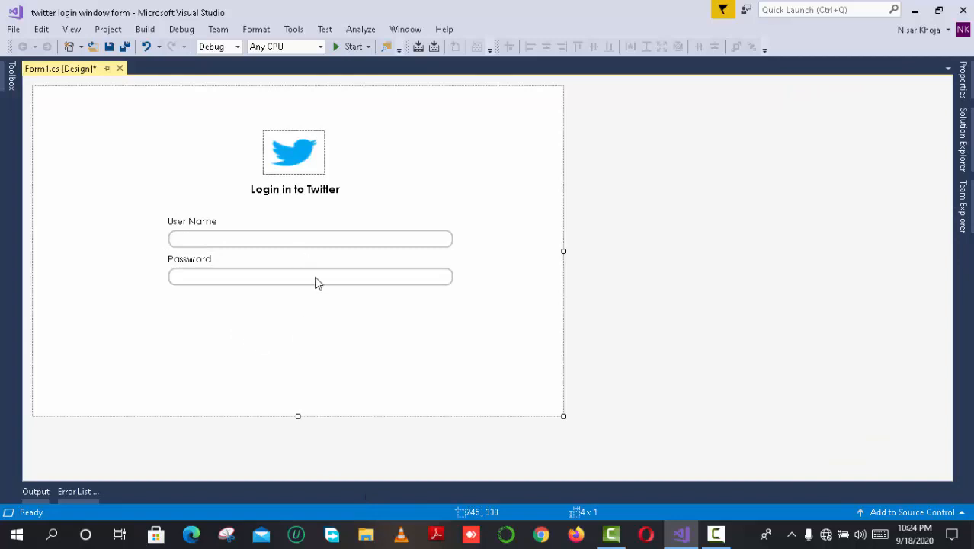
drag(409, 336, 156, 223)
key(Up)
key(Up)
key(Up)
key(Up)
key(Up)
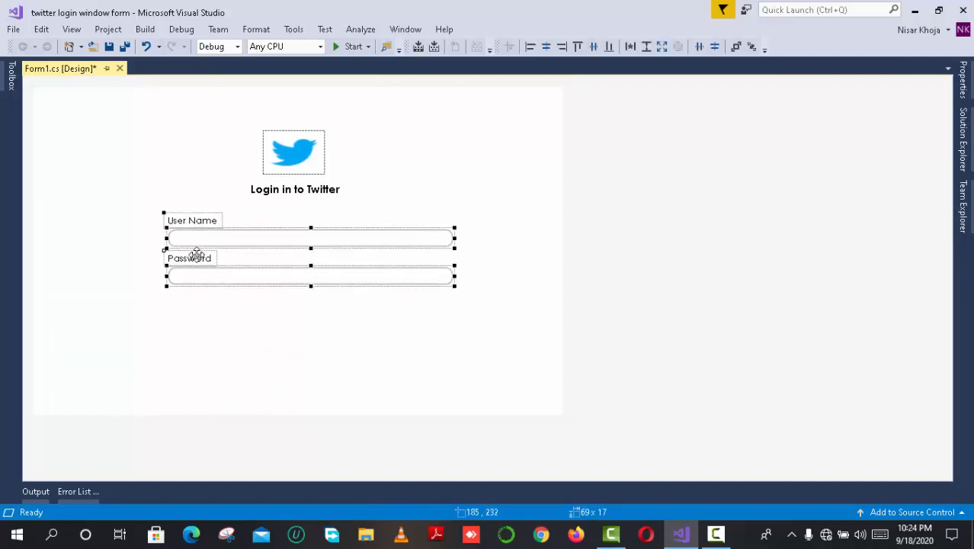
drag(197, 255, 196, 254)
click(218, 377)
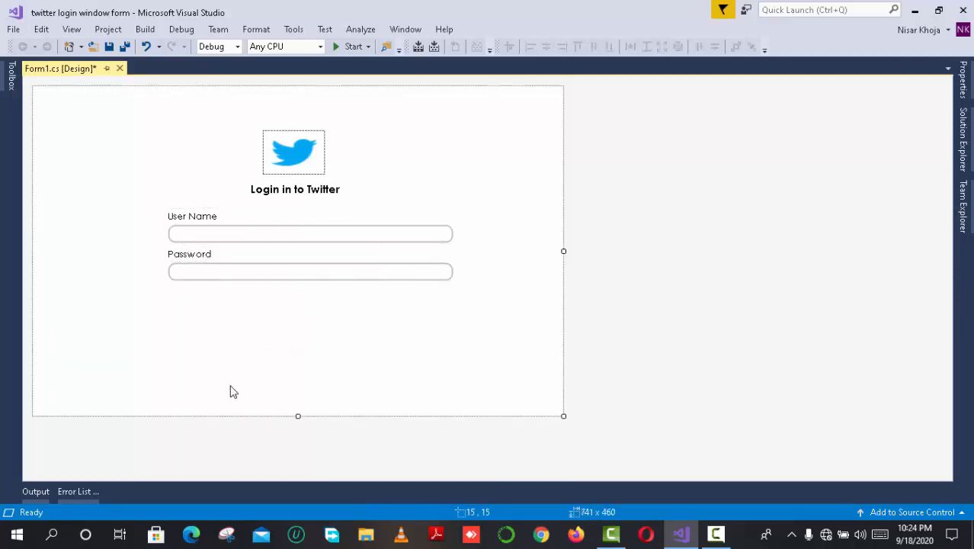
Add a BunifuThinButton2 to the form below the Password text box and set its active corner radius to 10
key(ctrl+alt+x)
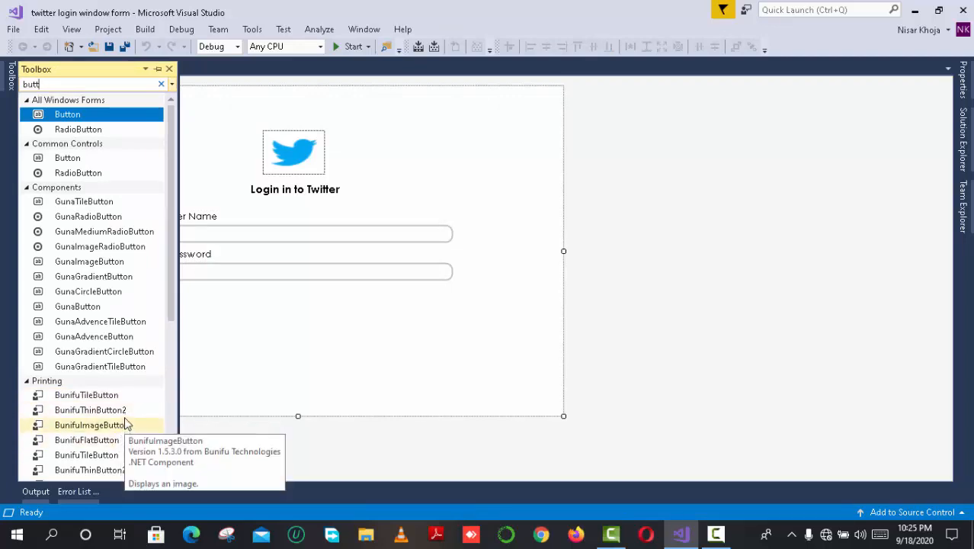
drag(114, 410, 212, 317)
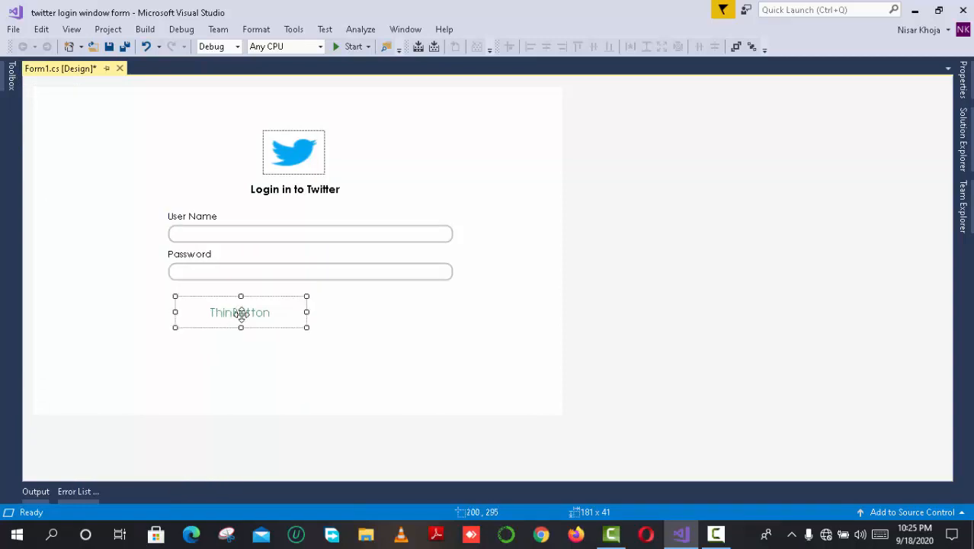
right_click(241, 313)
click(286, 494)
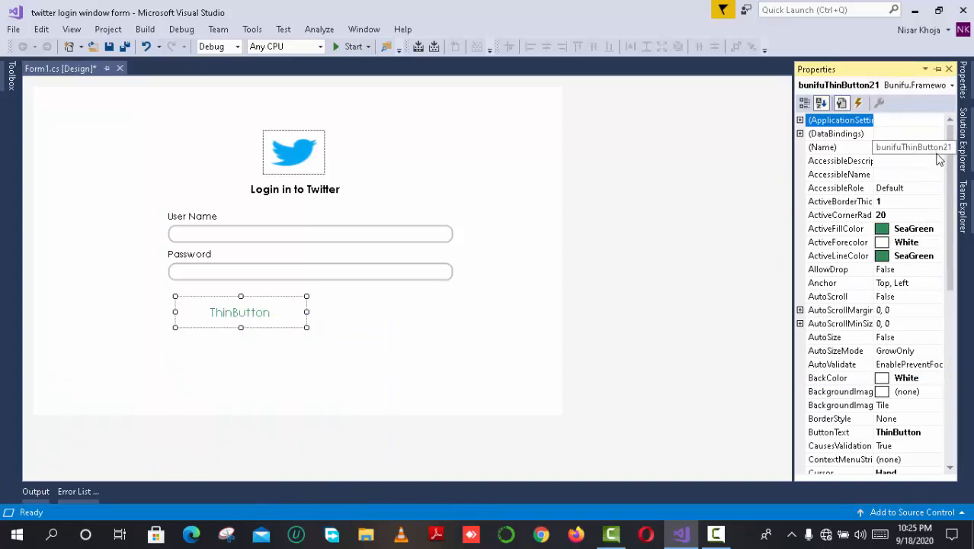
click(900, 215)
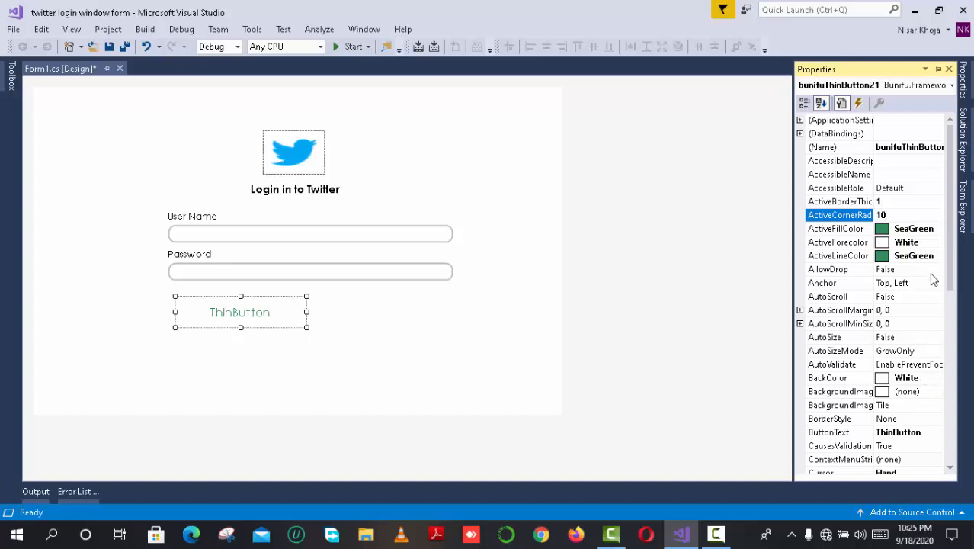
Set the thin button's font size to 11, keeping Century Gothic Regular
drag(950, 232, 952, 285)
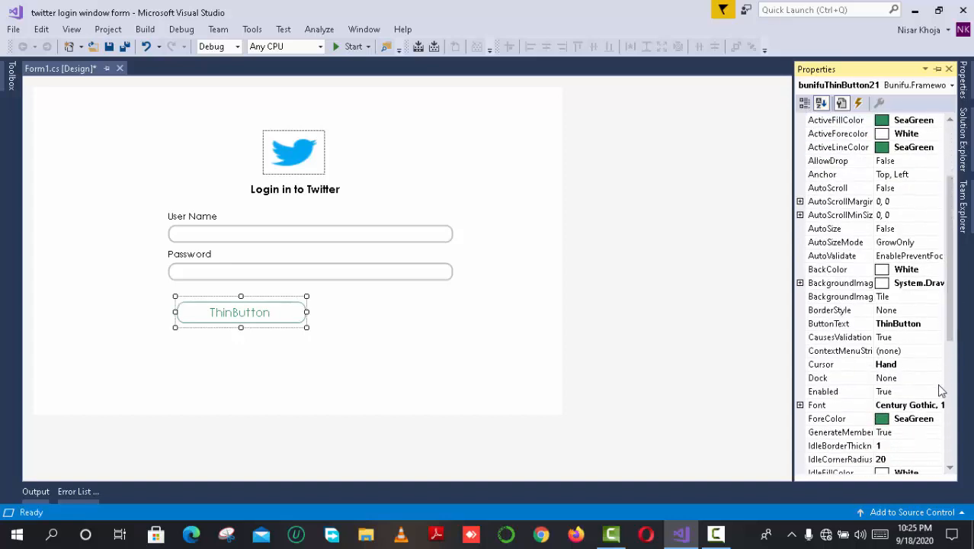
click(936, 408)
click(939, 405)
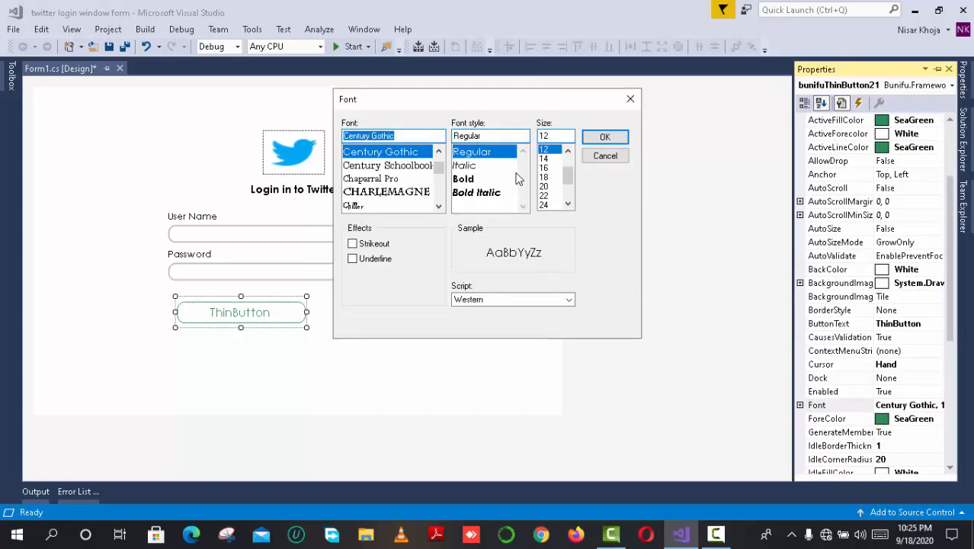
scroll(571, 168, up, 1)
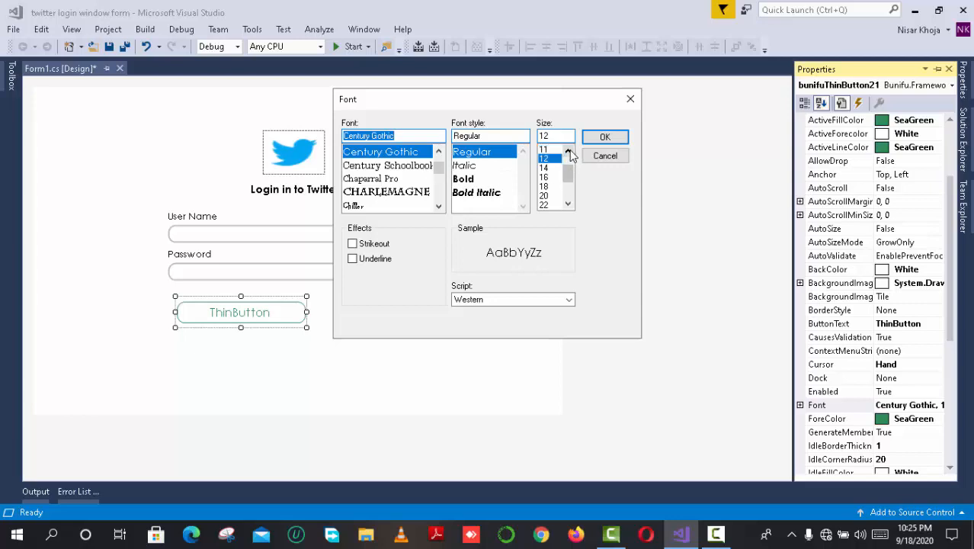
click(559, 160)
click(546, 168)
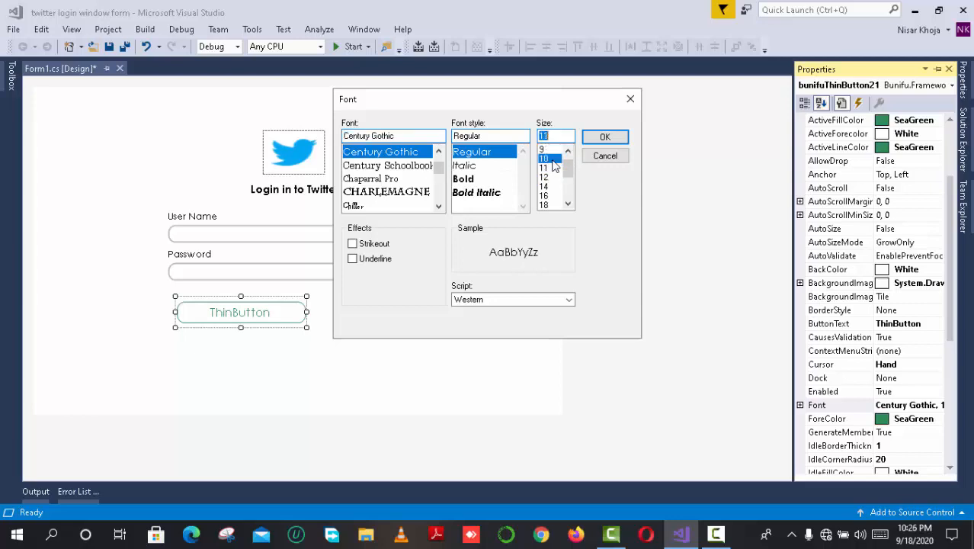
click(601, 137)
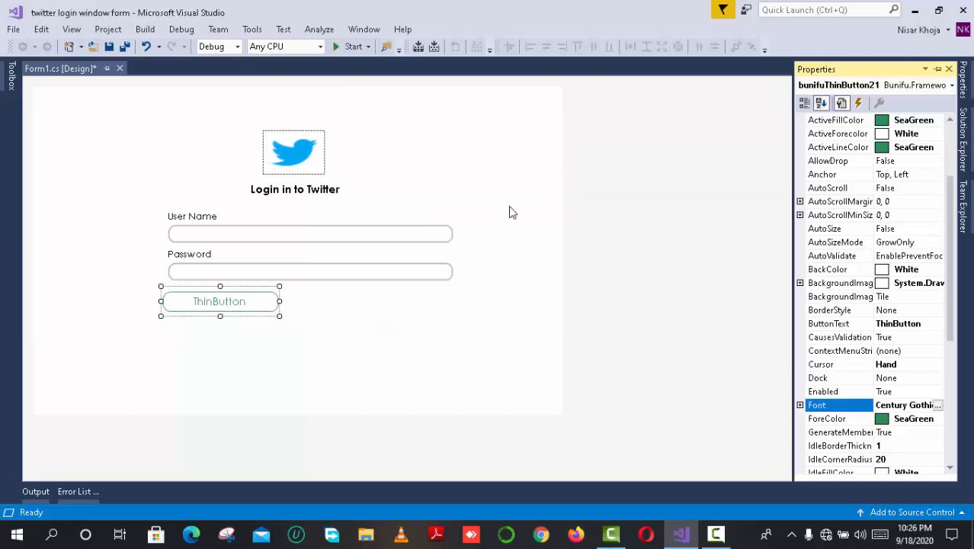
Position the thin button below the Password text box and resize it to about 384 x 35, aligned with the box's left edge
click(240, 298)
mouse_move(256, 316)
mouse_down()
mouse_move(250, 311)
mouse_move(445, 306)
mouse_up()
click(272, 308)
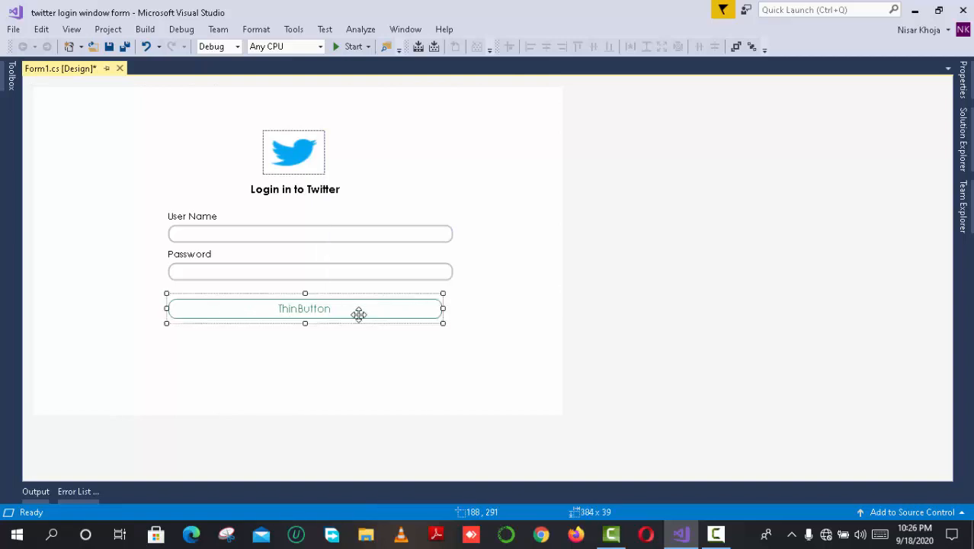
drag(305, 323, 306, 317)
click(287, 347)
click(298, 308)
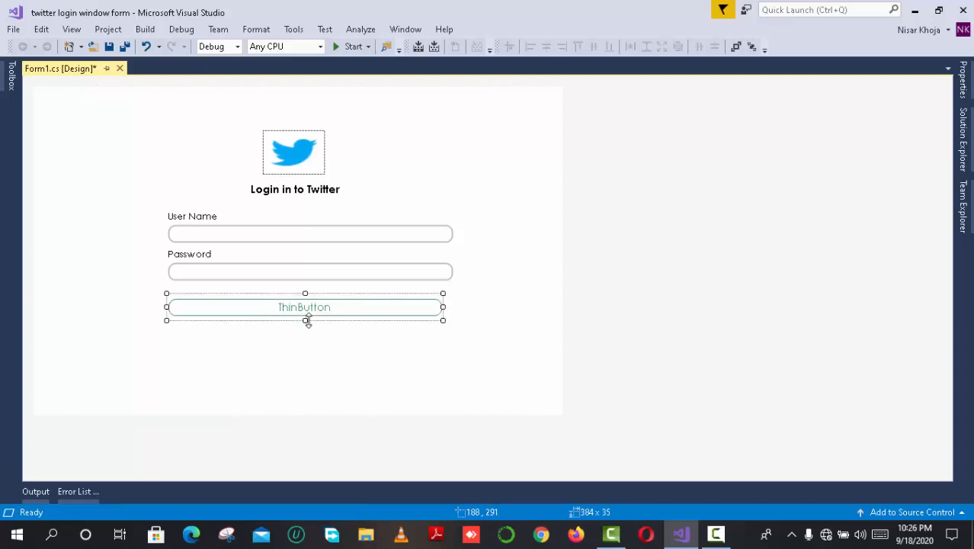
click(319, 332)
Set the thin button's IdleFillColor to CornflowerBlue
right_click(313, 306)
click(392, 483)
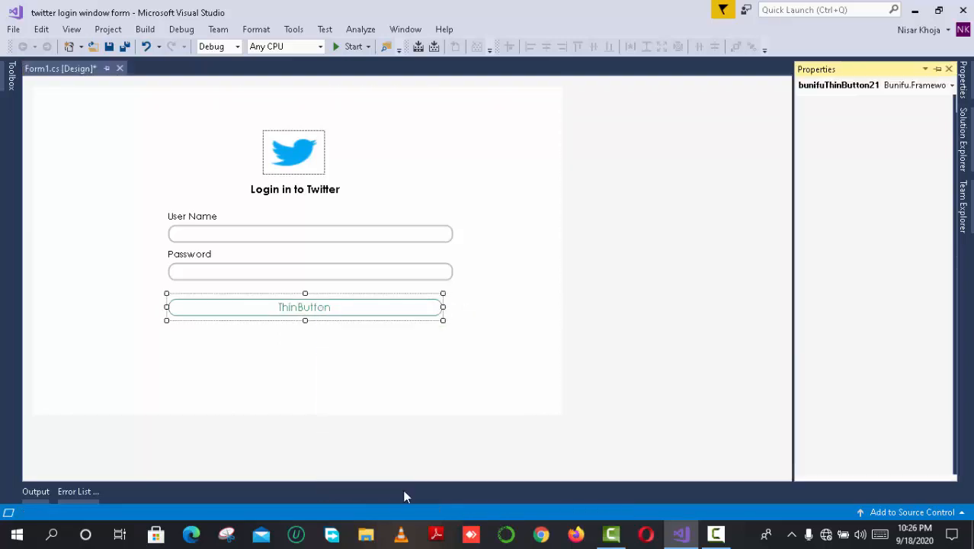
drag(950, 260, 953, 386)
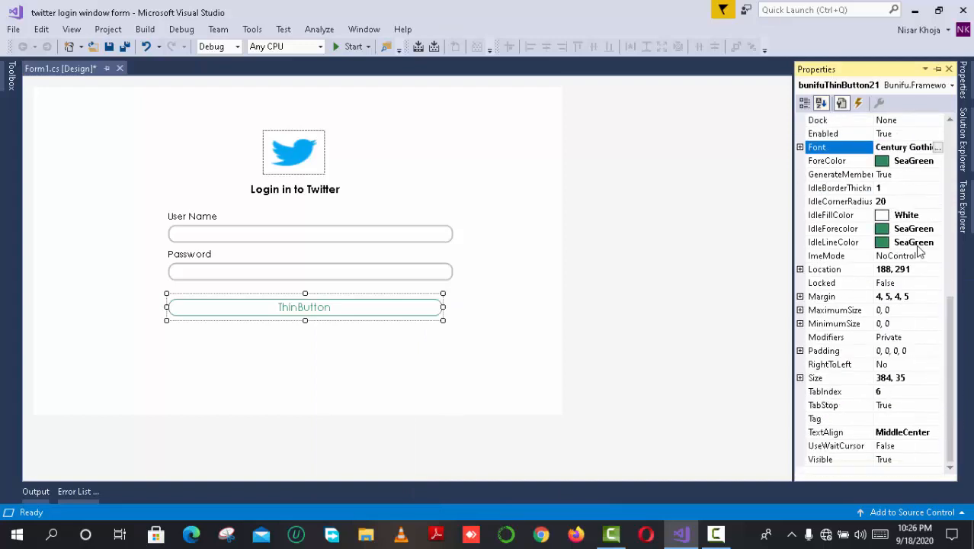
click(926, 217)
click(937, 215)
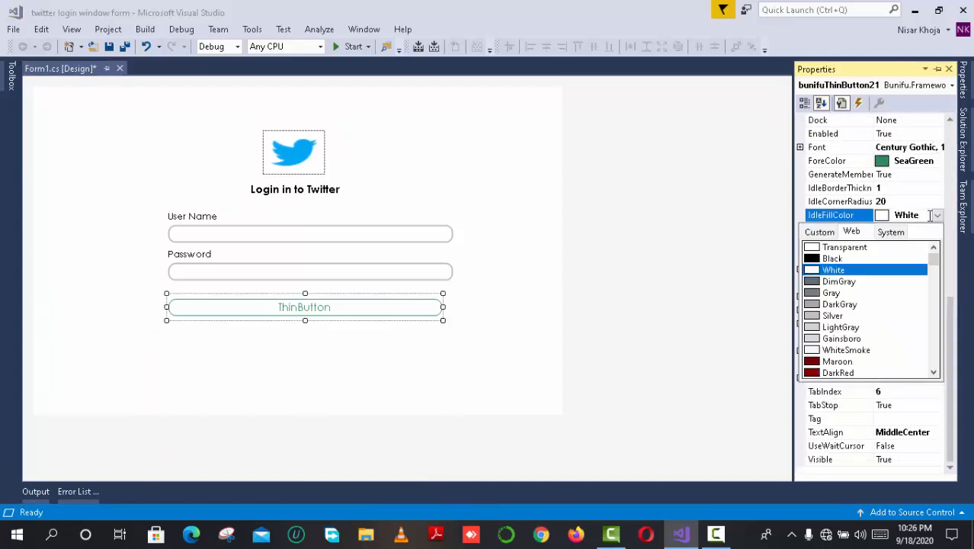
click(819, 232)
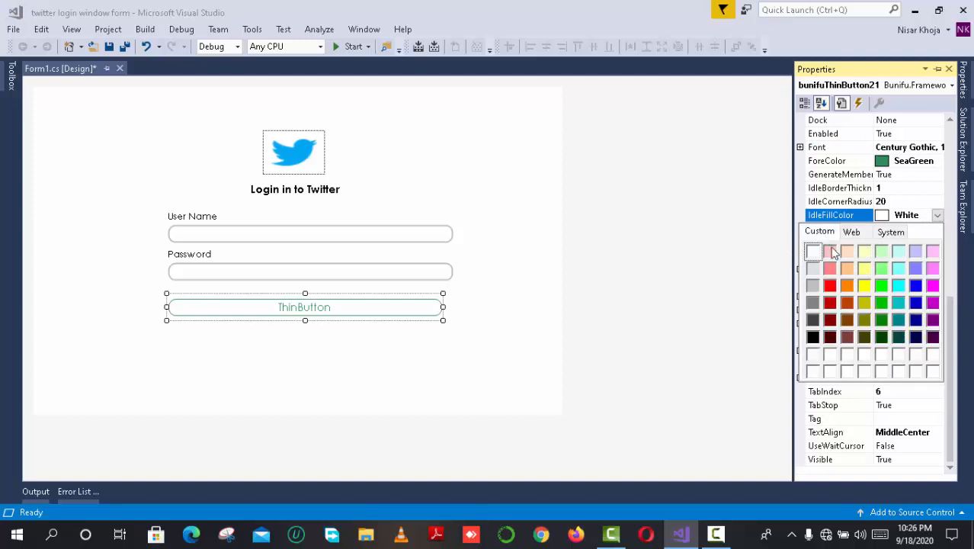
click(915, 290)
click(937, 336)
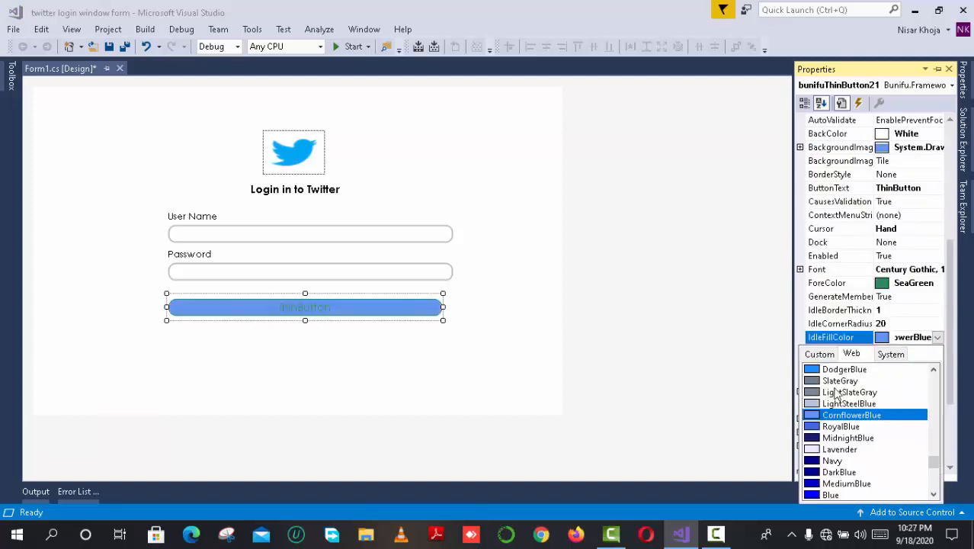
drag(934, 462, 917, 414)
click(920, 327)
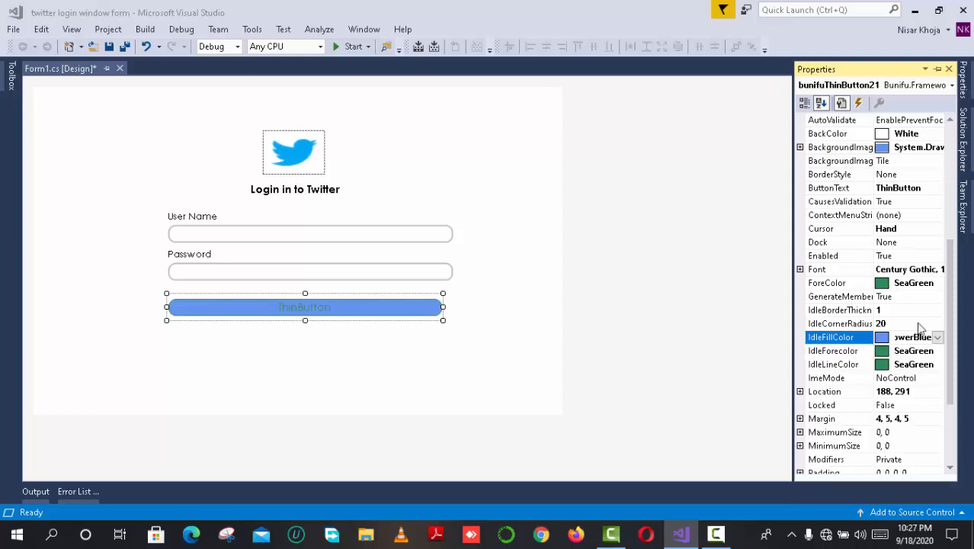
Set the thin button's IdleLineColor and IdleForecolor to White
click(939, 365)
click(938, 364)
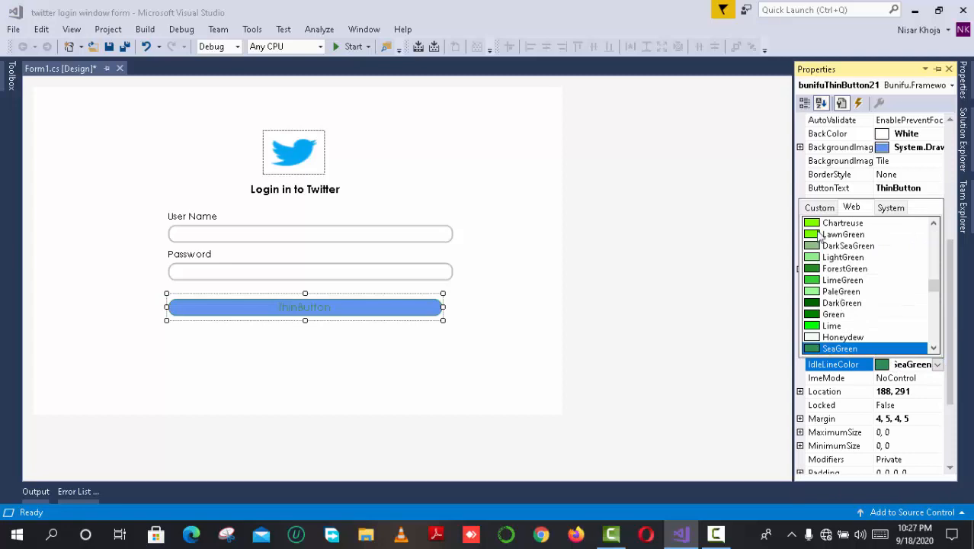
click(820, 208)
click(815, 229)
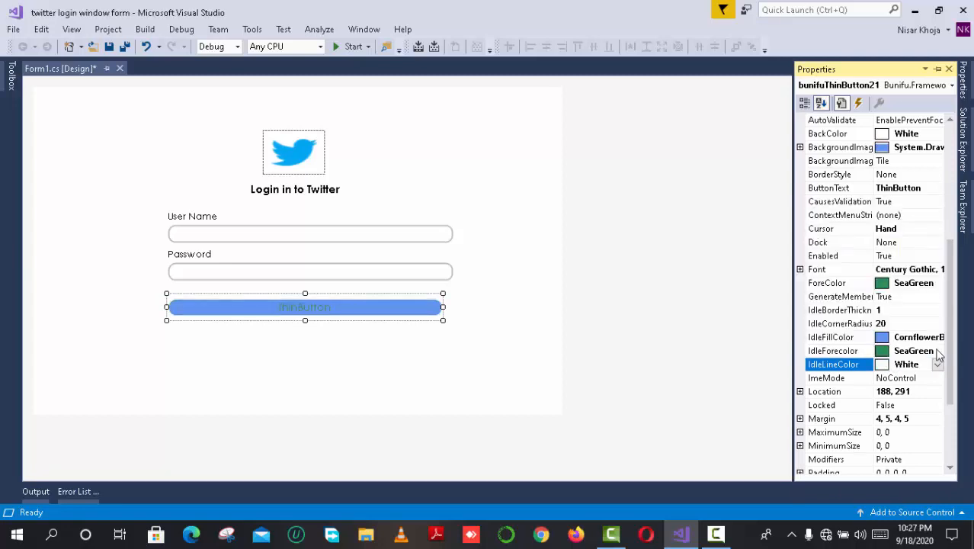
click(937, 351)
click(937, 352)
click(820, 367)
click(811, 437)
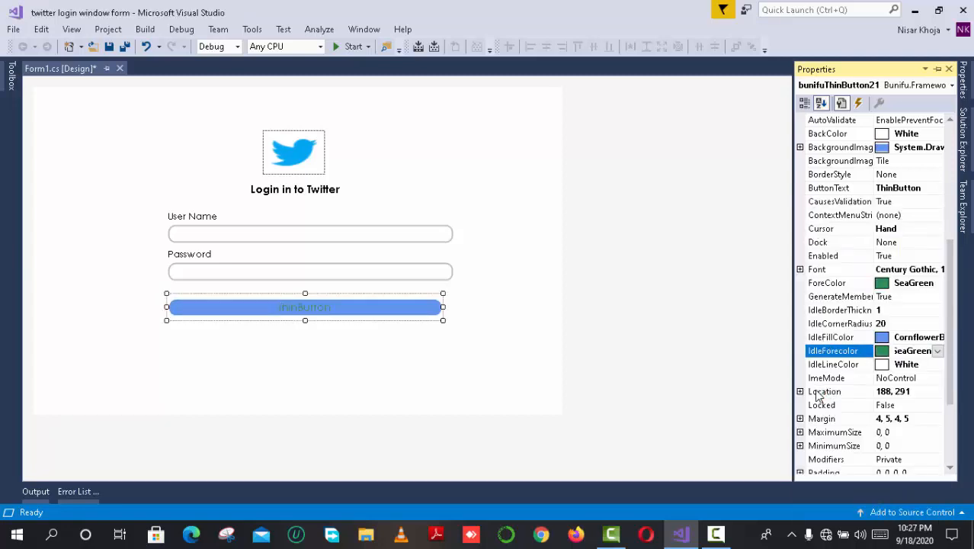
click(304, 370)
Set the thin button's font size to 10, keeping Century Gothic Regular
click(304, 308)
right_click(303, 308)
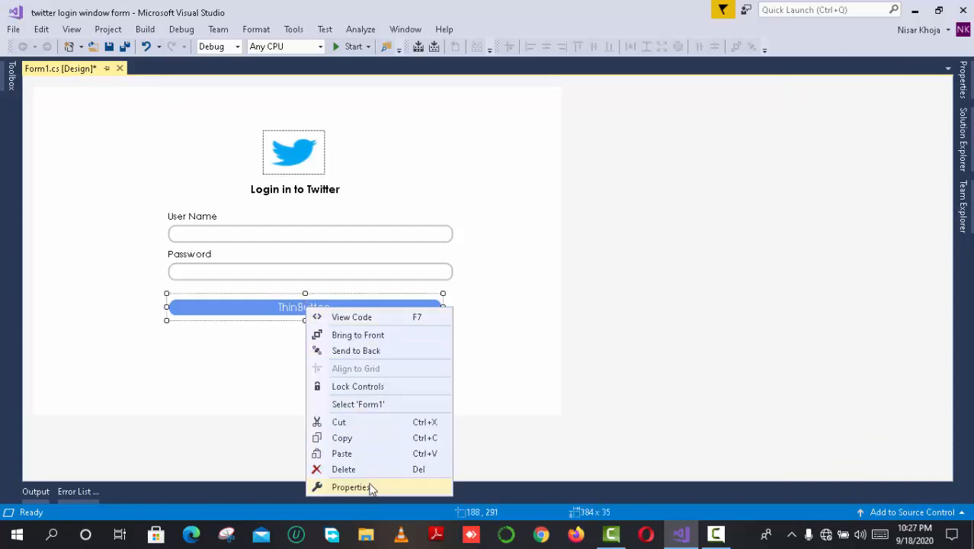
click(372, 488)
click(937, 269)
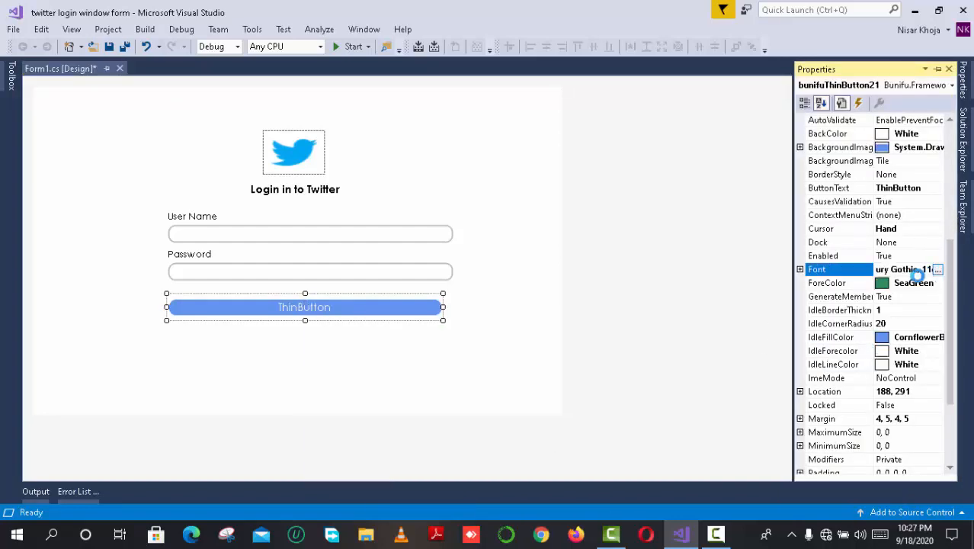
click(938, 269)
double_click(570, 153)
click(555, 159)
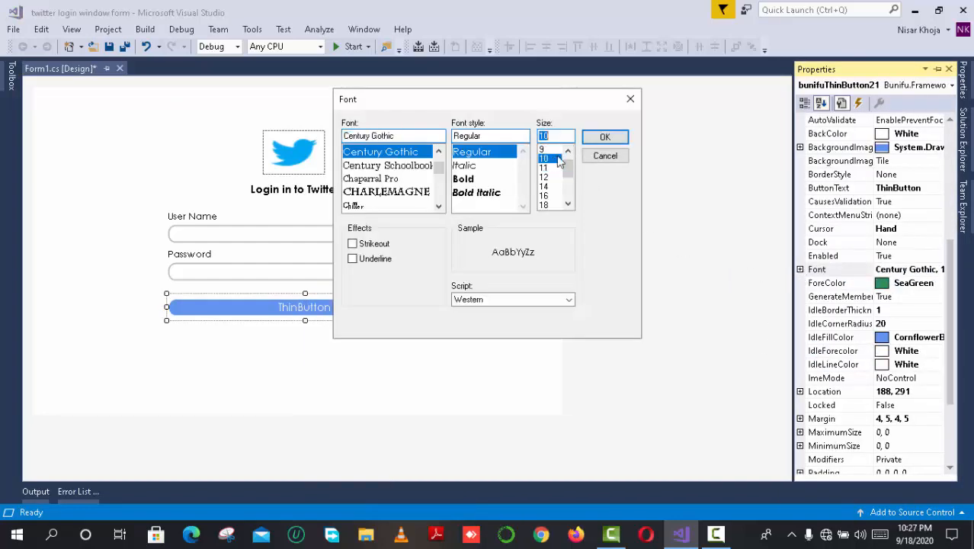
click(609, 141)
click(368, 356)
Change the blue button's ButtonText property to "Log in"
right_click(301, 307)
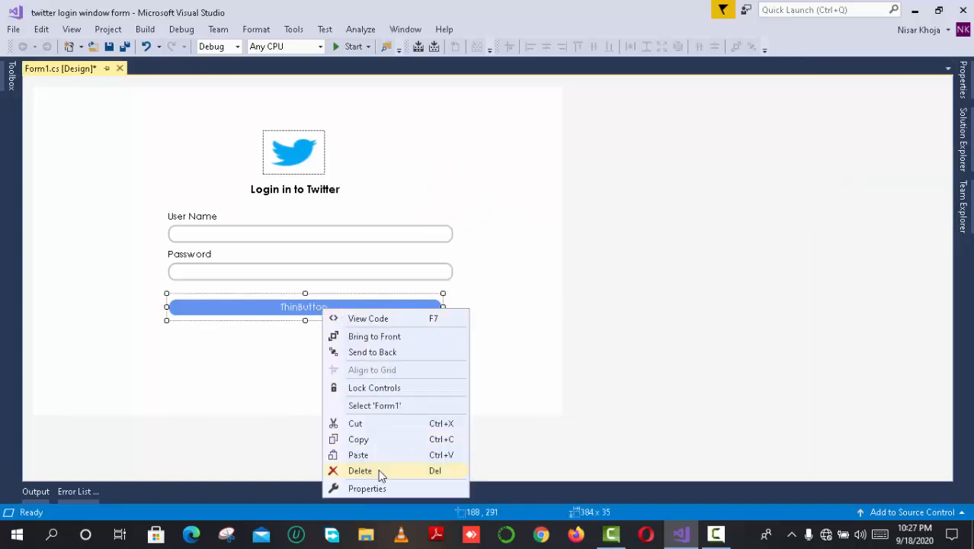
click(374, 486)
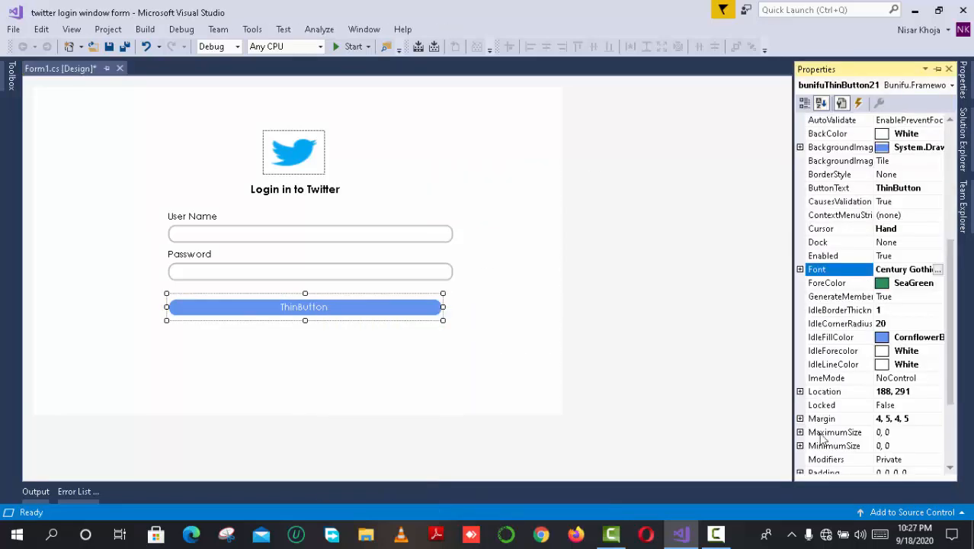
click(923, 188)
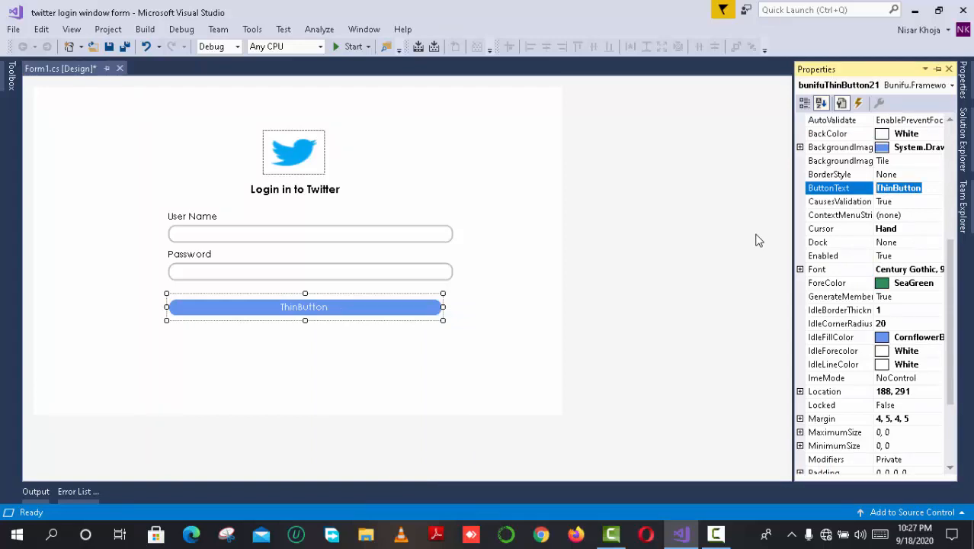
text(Log in)
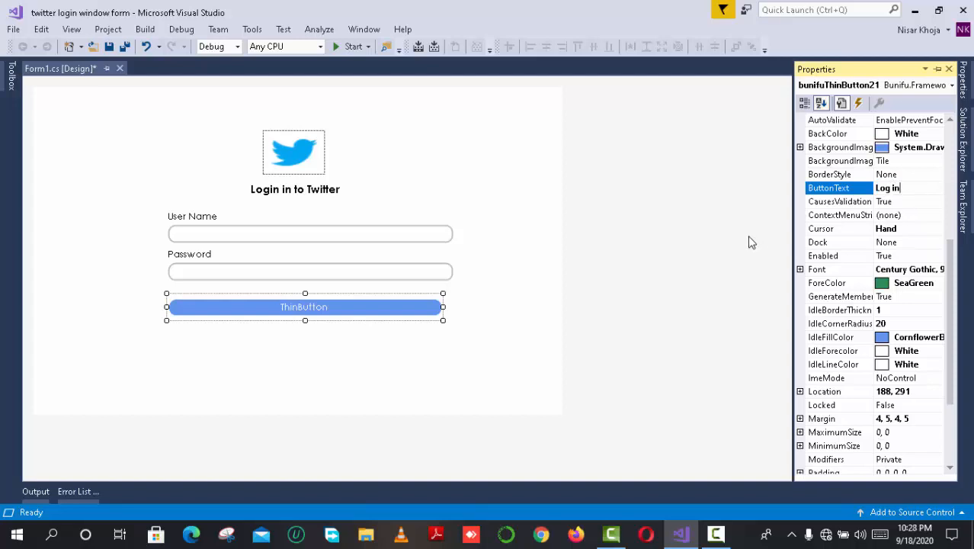
click(533, 364)
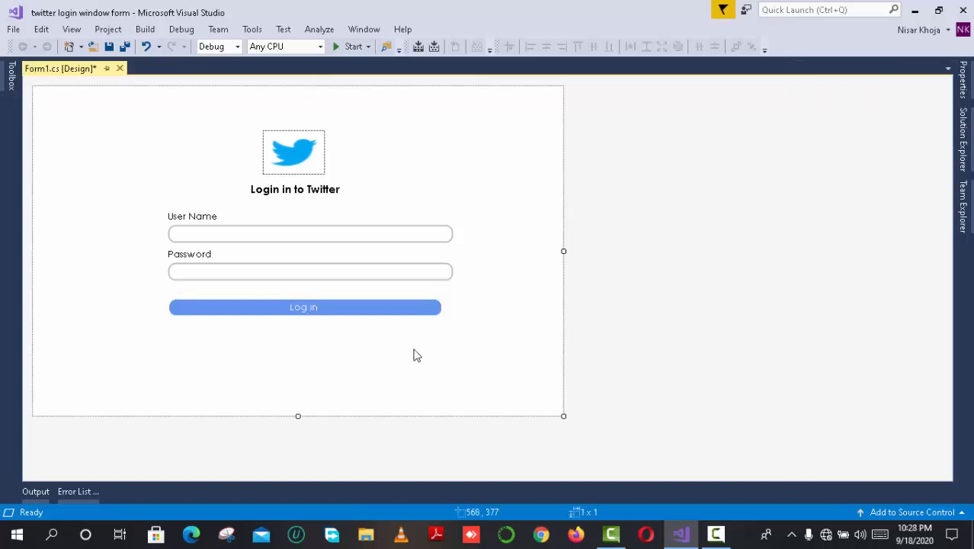
Widen the Log in button to about 400 so its right edge lines up with the text boxes
click(354, 308)
click(447, 311)
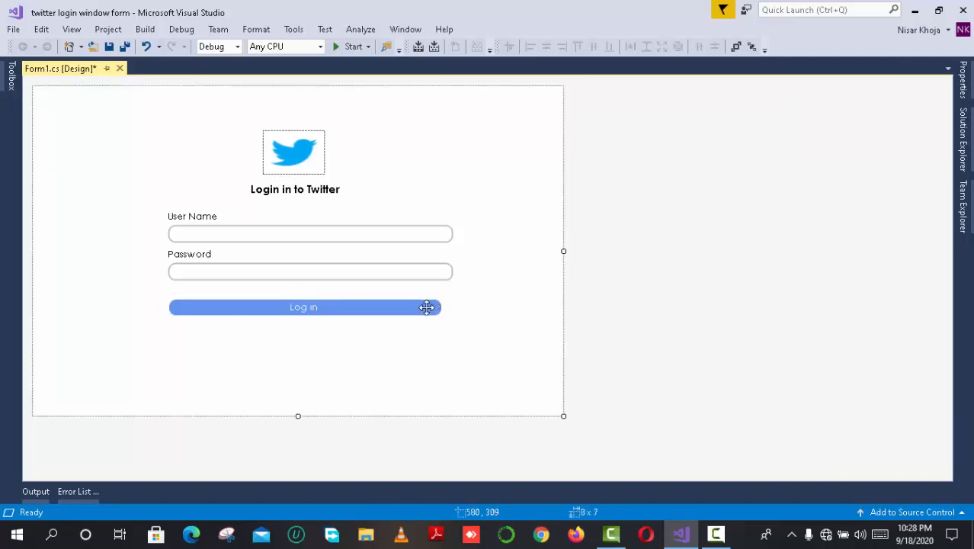
click(428, 307)
drag(443, 307, 453, 307)
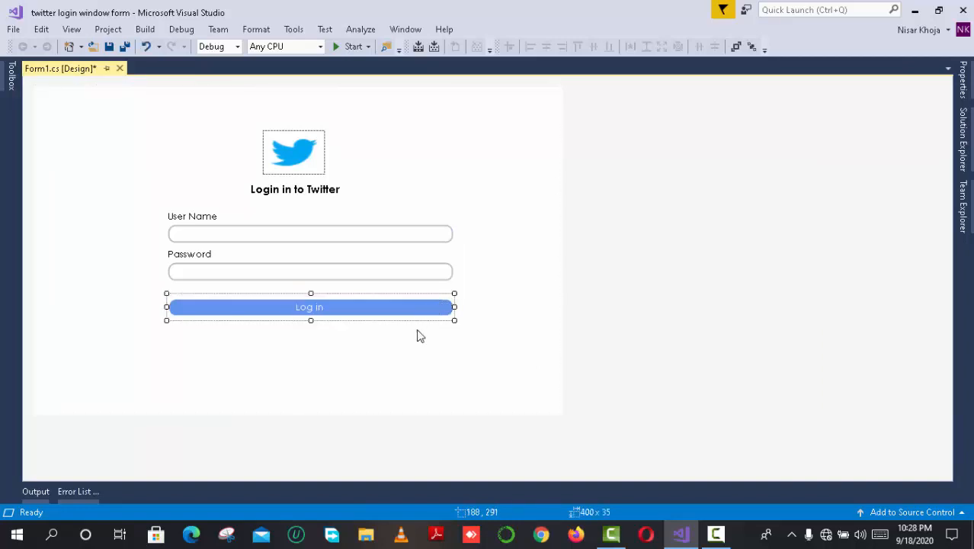
click(319, 360)
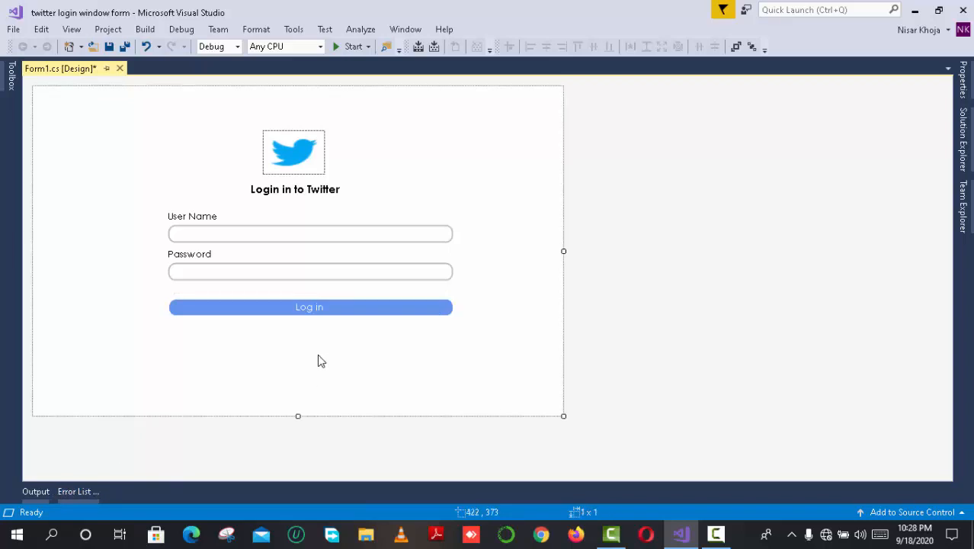
Duplicate the Password label and place the copy below the Log in button
right_click(191, 254)
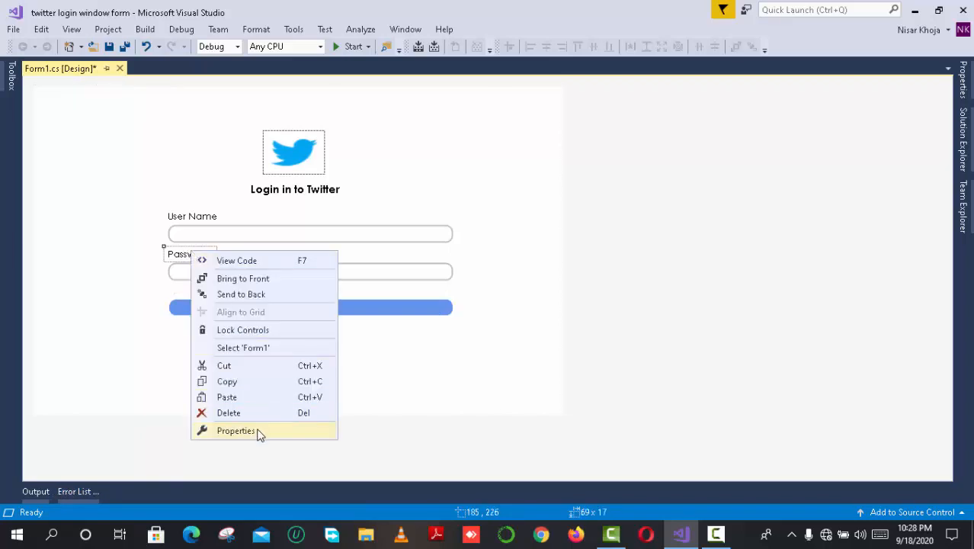
click(243, 381)
click(263, 347)
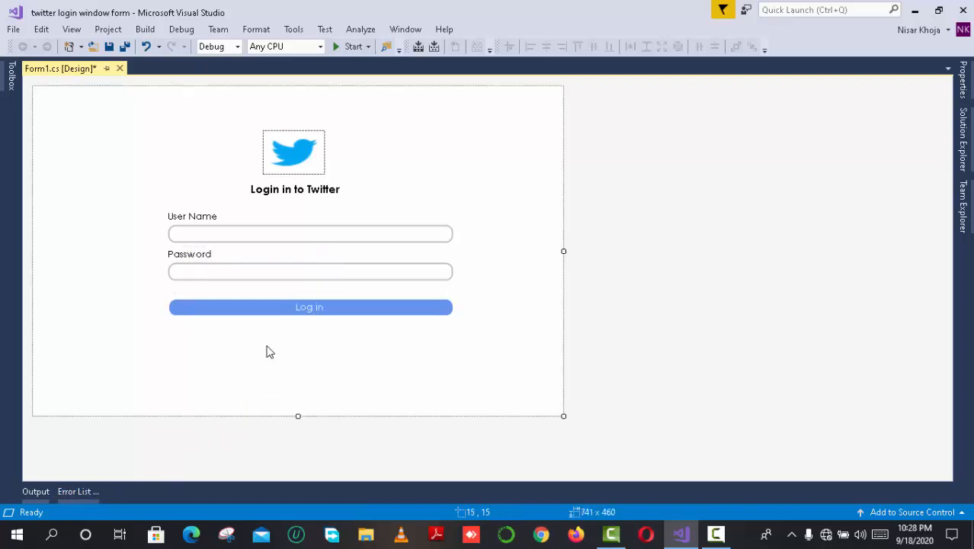
key(ctrl+v)
drag(293, 262, 257, 345)
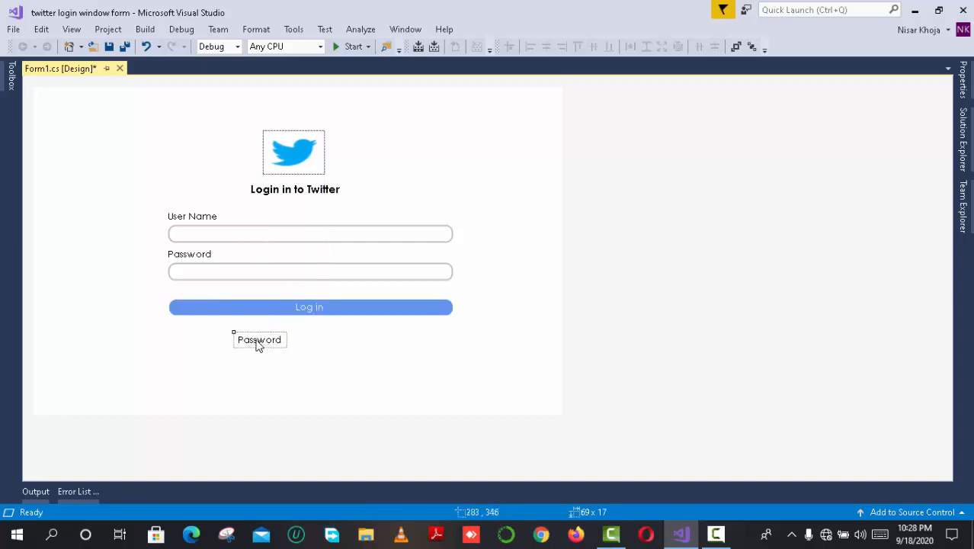
Set the Text property of the copied label below the button to "Forget Password? Sign up for Twitter"
right_click(258, 345)
click(326, 330)
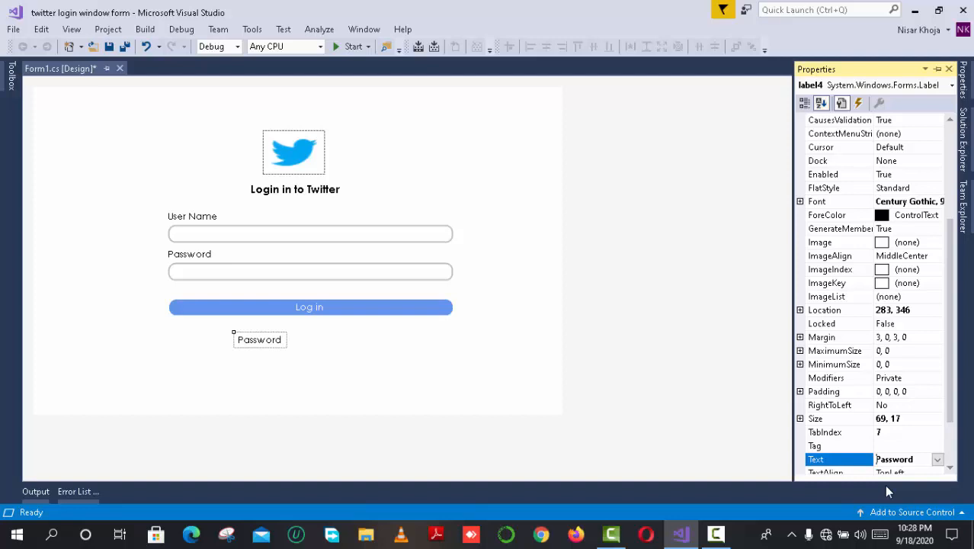
text(Forget)
key(End)
text(? )
text(S)
text(ign)
text( up fo)
text(r)
text( T)
text(wi)
text(tter)
Set the ForeColor of the "Forget Password? Sign up for Twitter" label to blue and shorten the form slightly
click(939, 214)
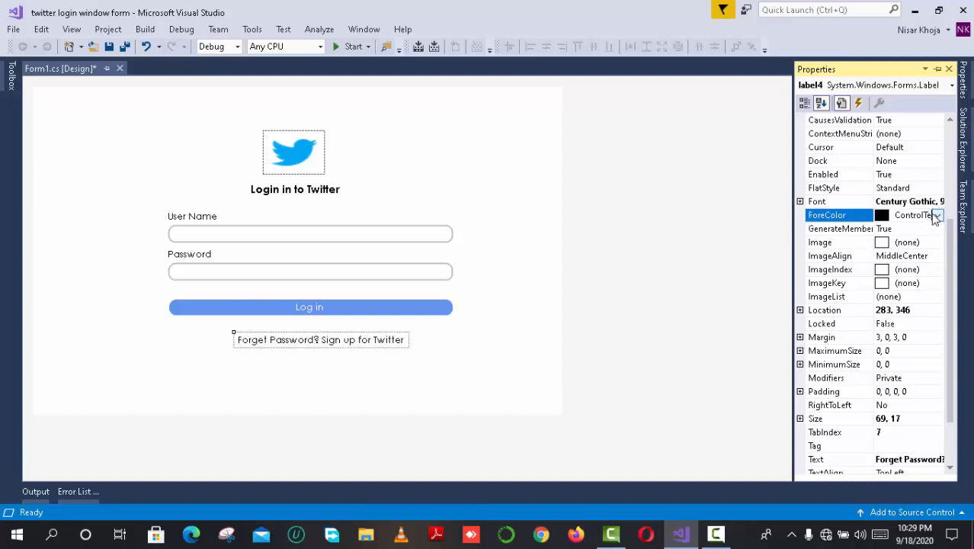
click(937, 215)
click(822, 233)
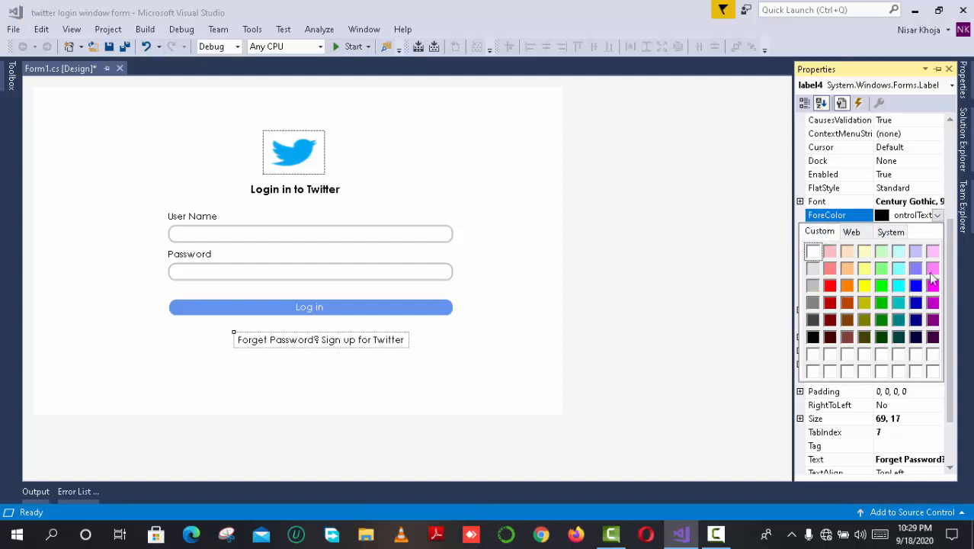
click(851, 234)
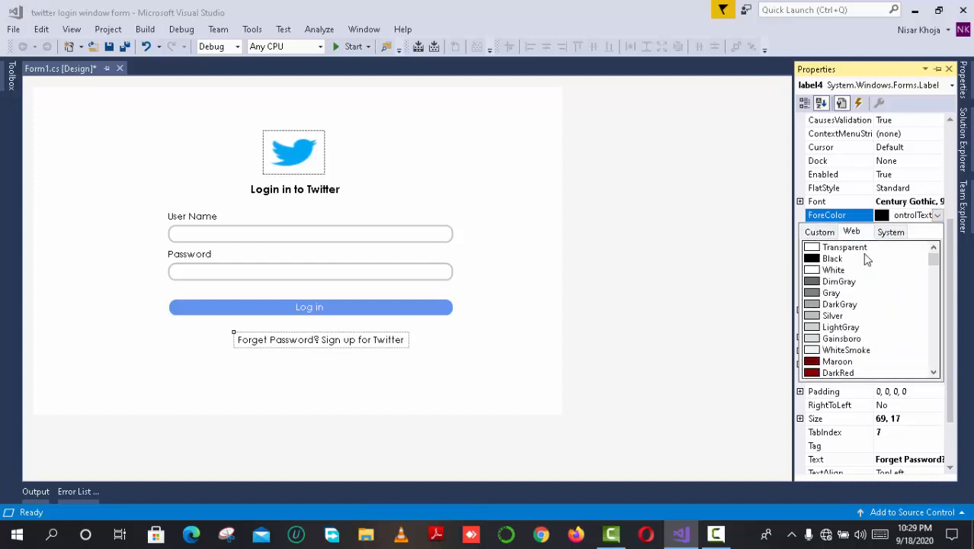
click(889, 233)
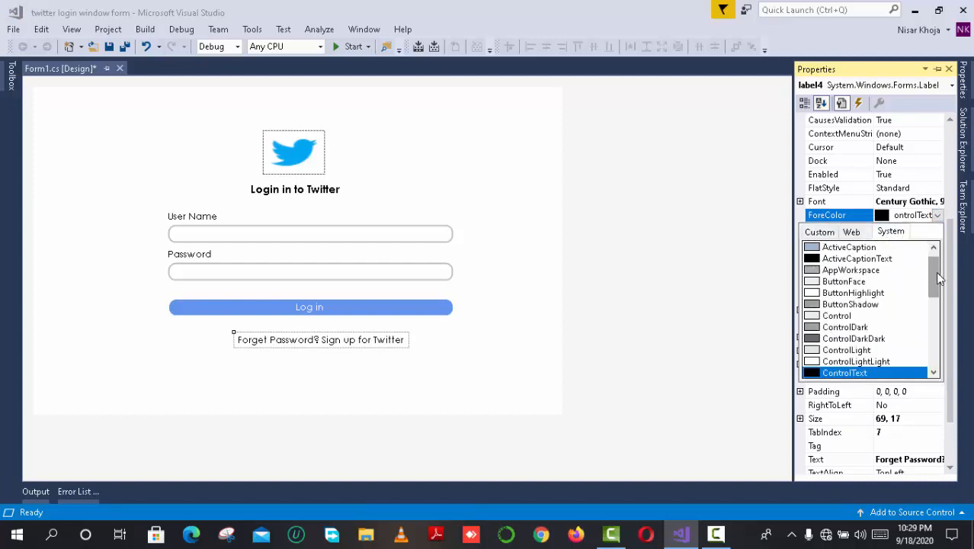
drag(936, 279, 936, 334)
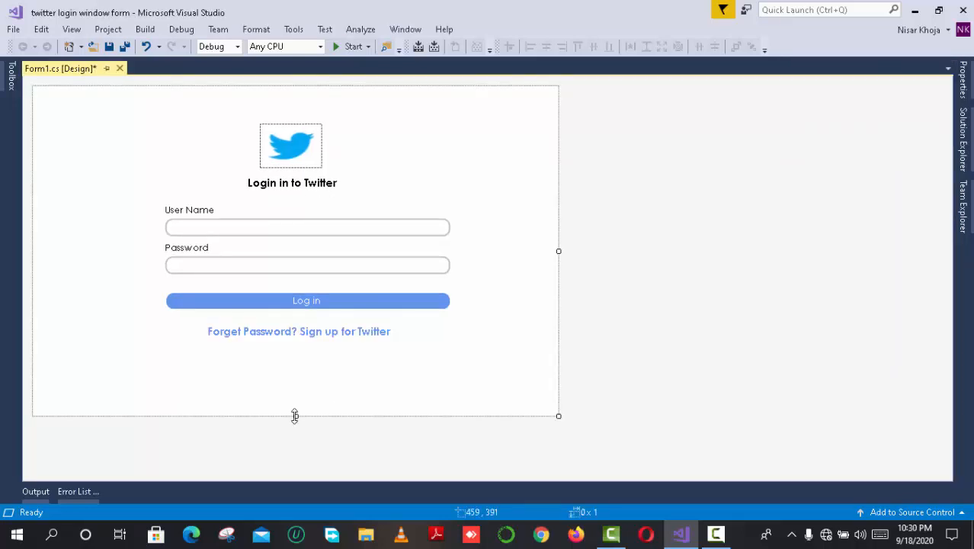
drag(295, 415, 299, 405)
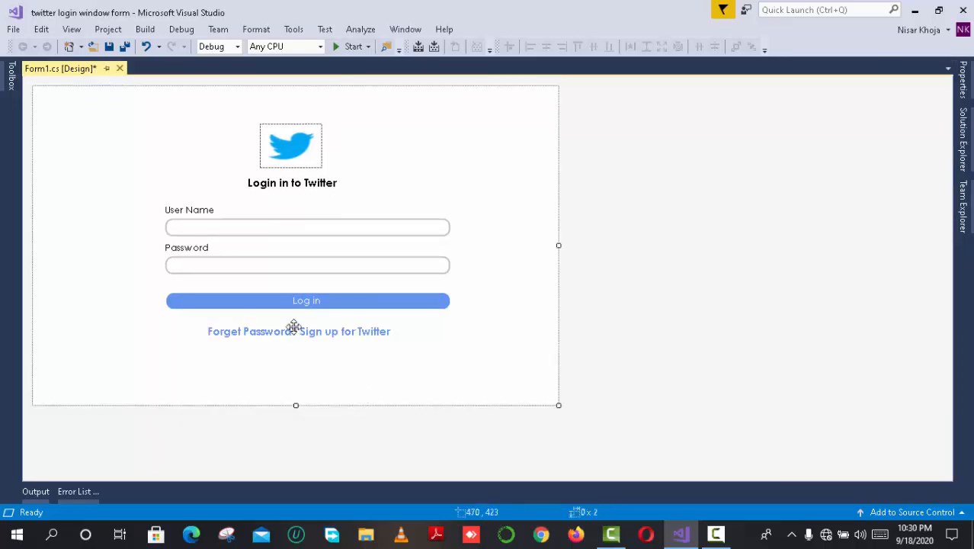
Duplicate the "Login in to Twitter" heading label and place the copy near the form's upper-right corner
right_click(278, 188)
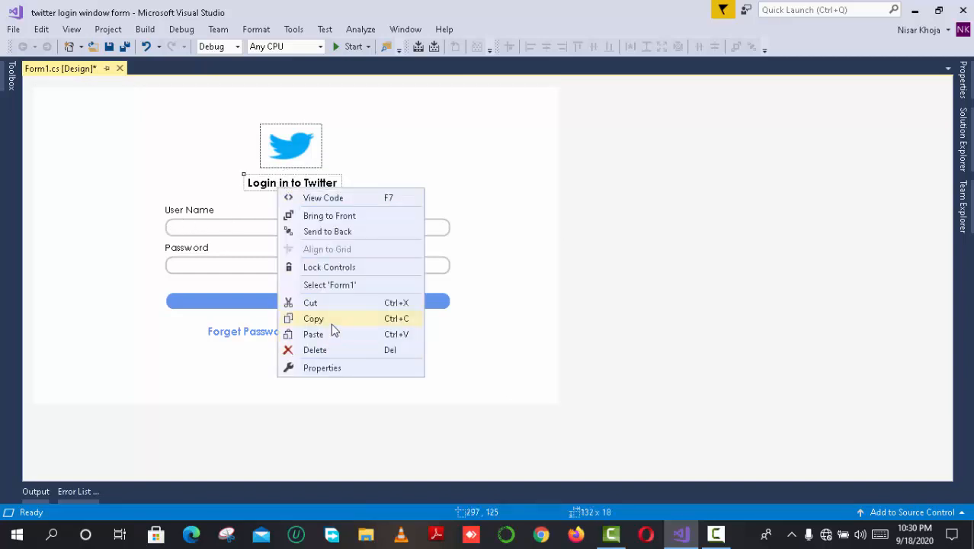
click(471, 114)
key(ctrl+v)
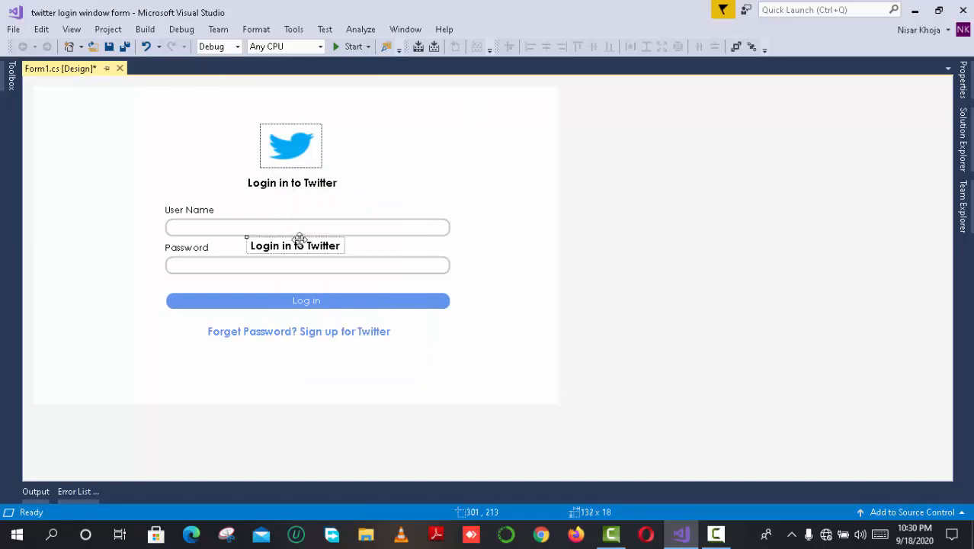
drag(298, 240, 499, 100)
Change the Text property of the copied heading label in the form's upper-right area to "X"
right_click(500, 100)
click(548, 278)
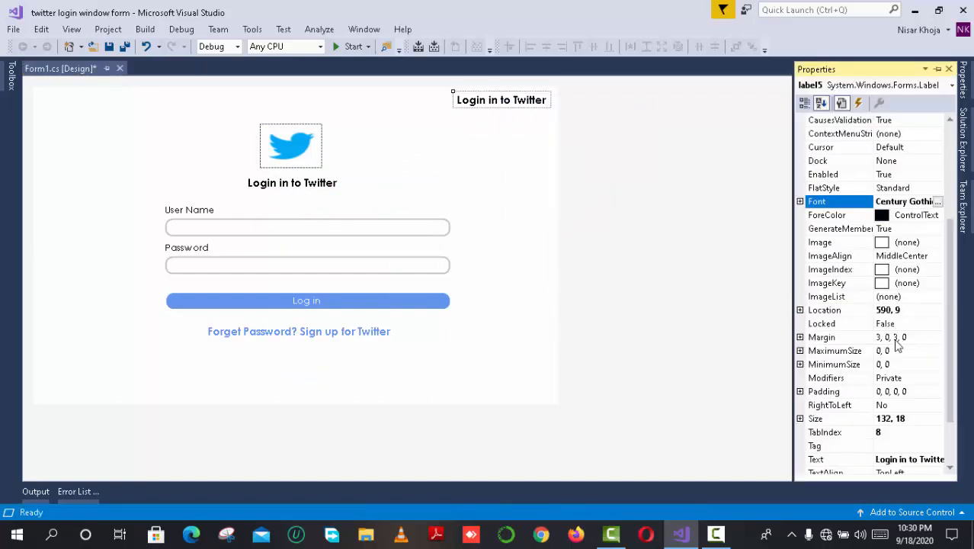
scroll(922, 413, down, 2)
click(910, 391)
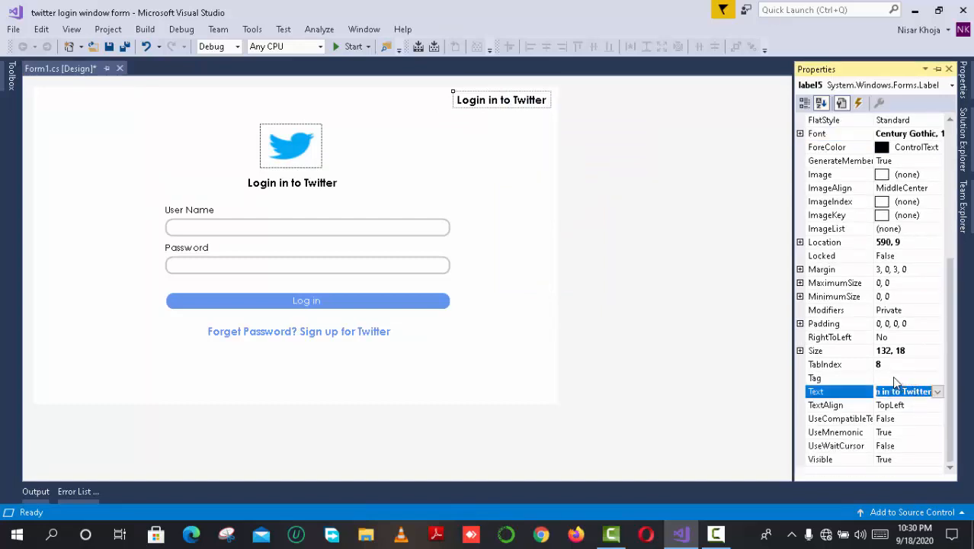
text(X)
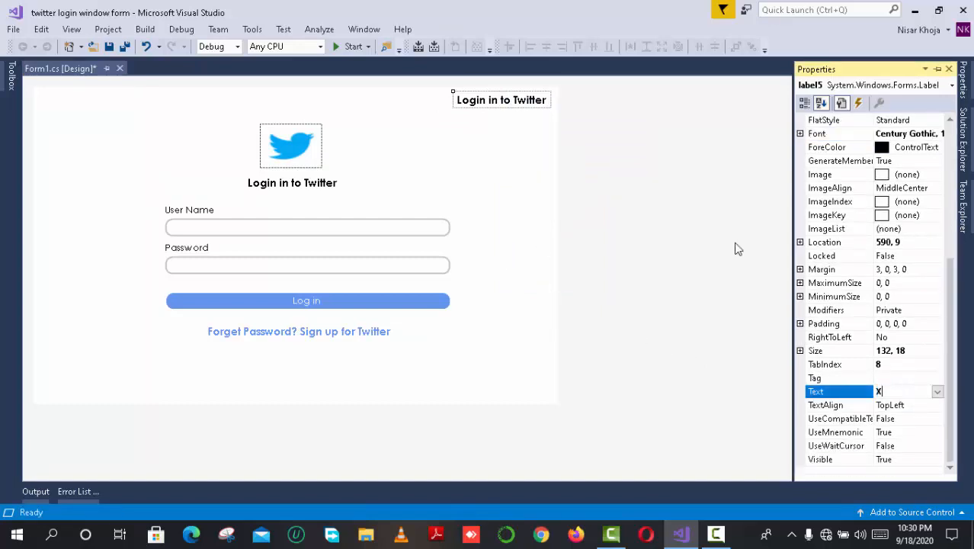
key(Return)
Set the ForeColor of the X label to red from the custom colours
click(915, 147)
click(937, 147)
click(819, 164)
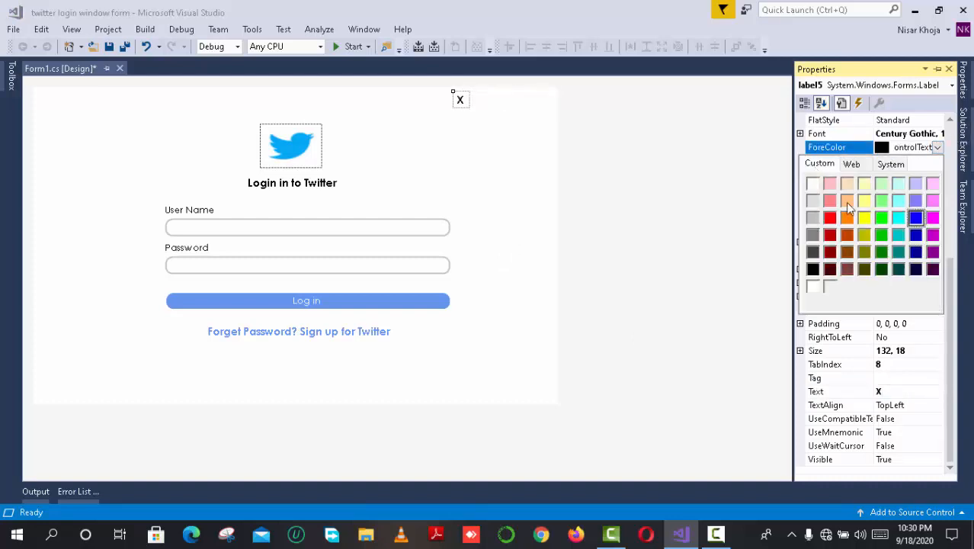
click(830, 217)
Move the X label into the form's upper-right corner and fine-tune its position there
drag(462, 104, 544, 103)
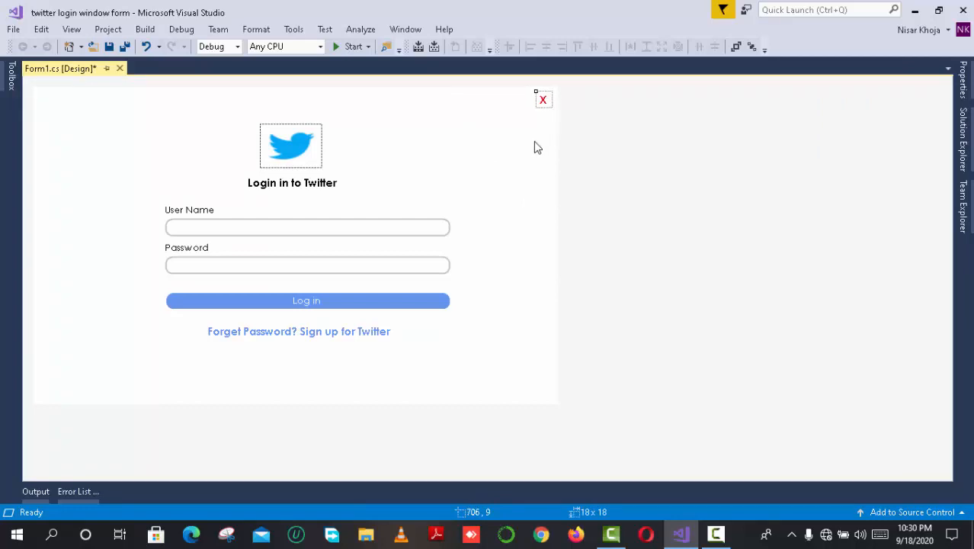
click(522, 166)
drag(543, 98, 545, 97)
click(522, 161)
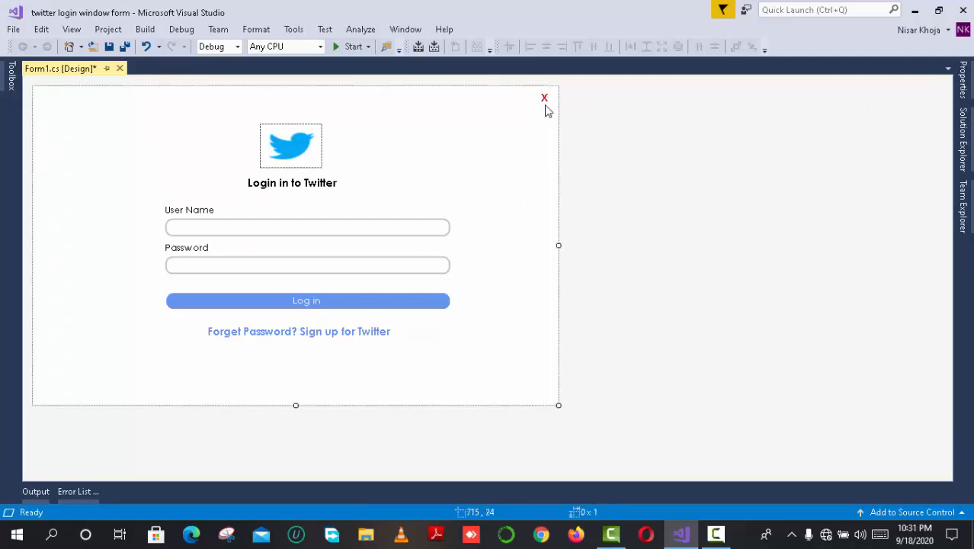
drag(544, 98, 545, 97)
click(541, 118)
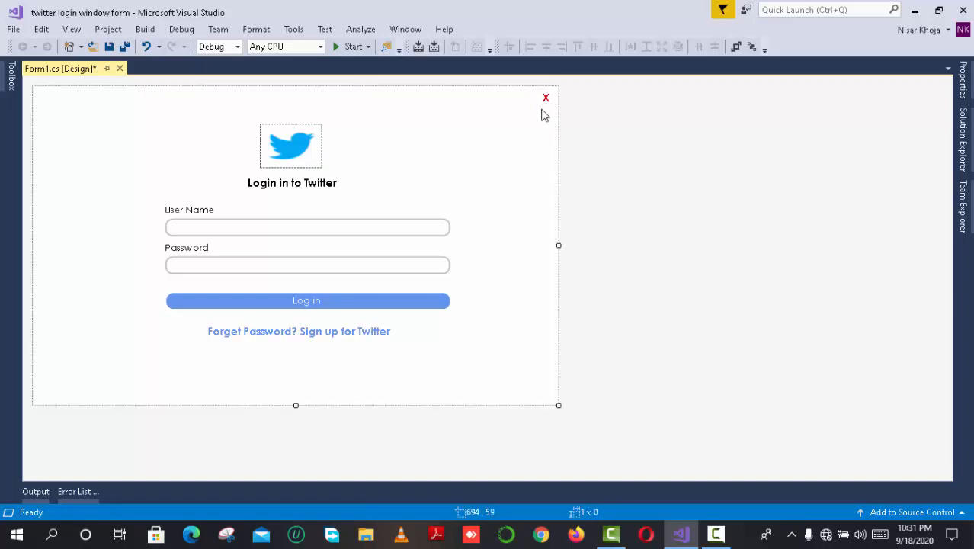
Create a Click event handler for the X label that closes the form with this.Dispose();
click(545, 98)
double_click(544, 99)
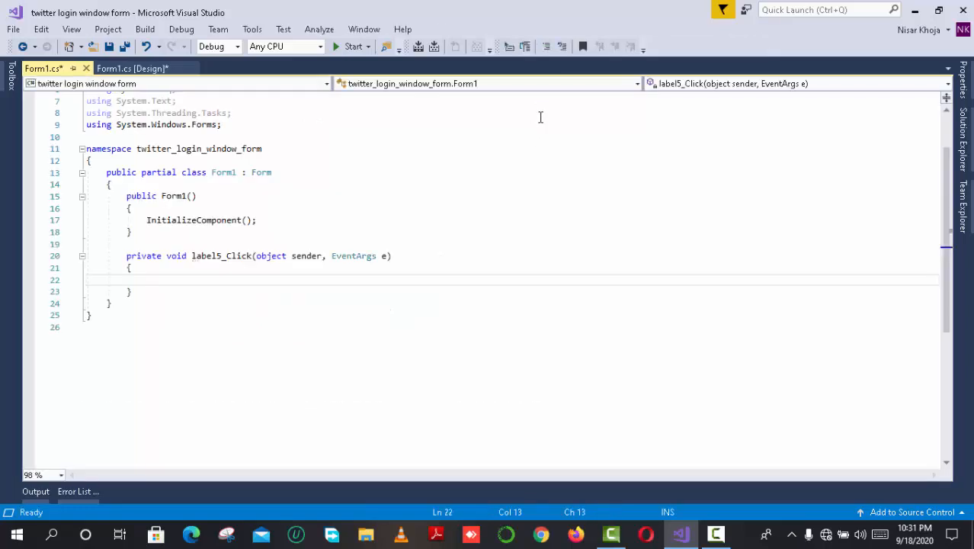
text(t)
key(BackSpace)
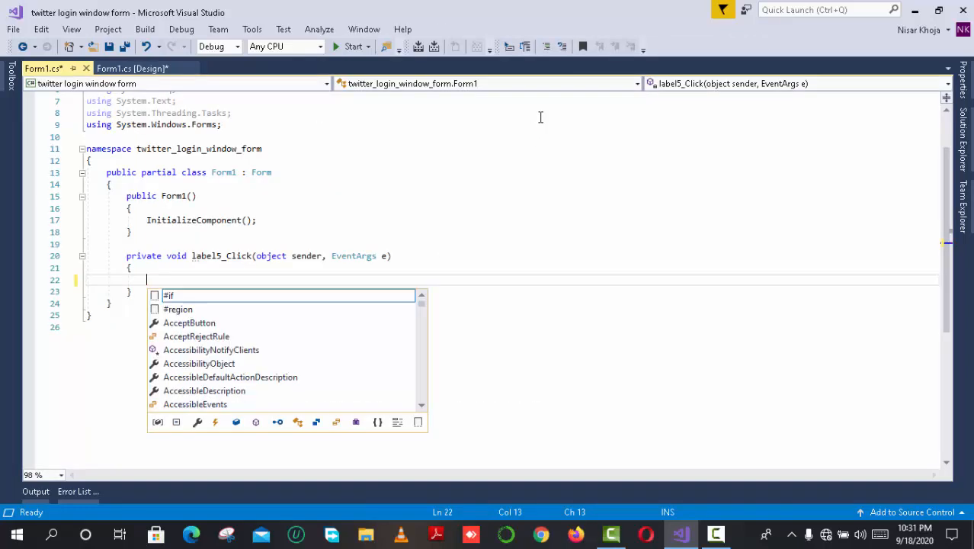
text(th)
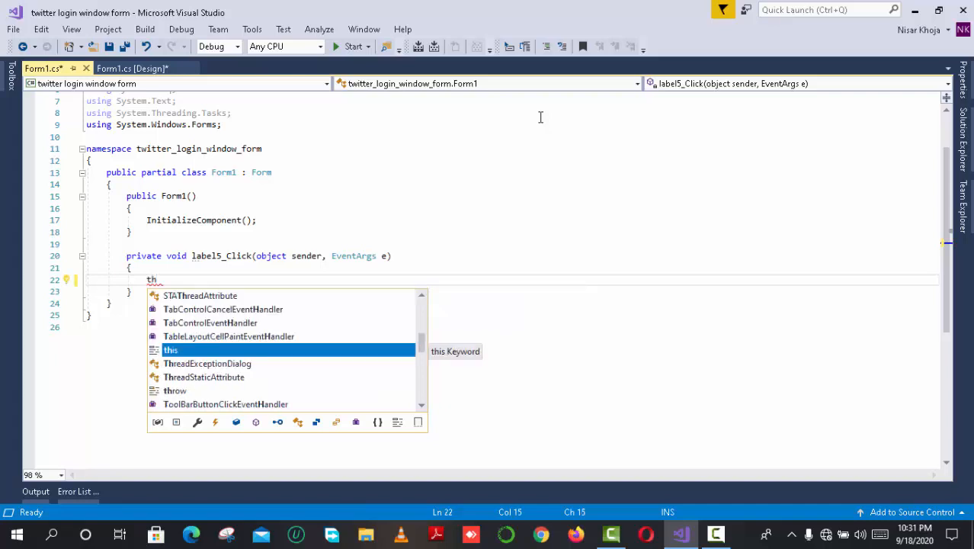
key(Tab)
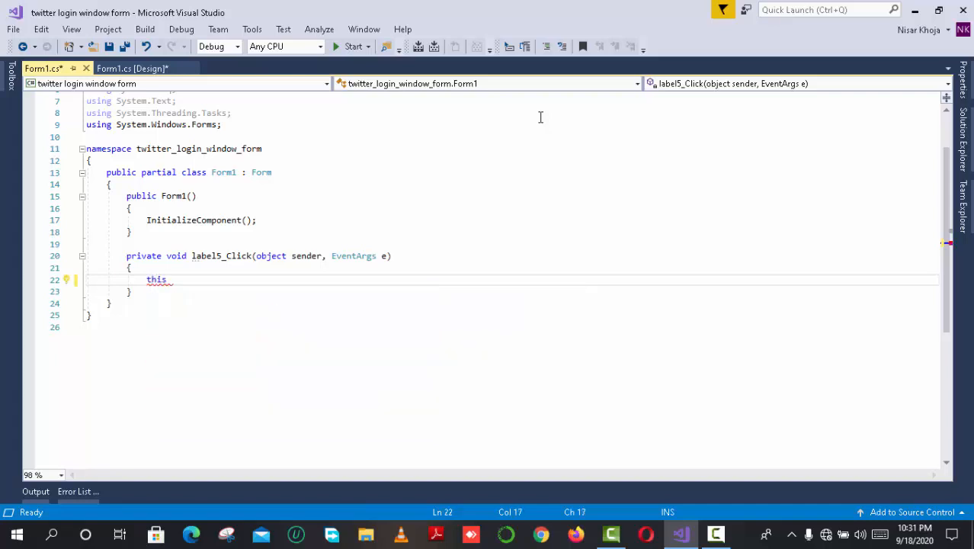
text(.dispo)
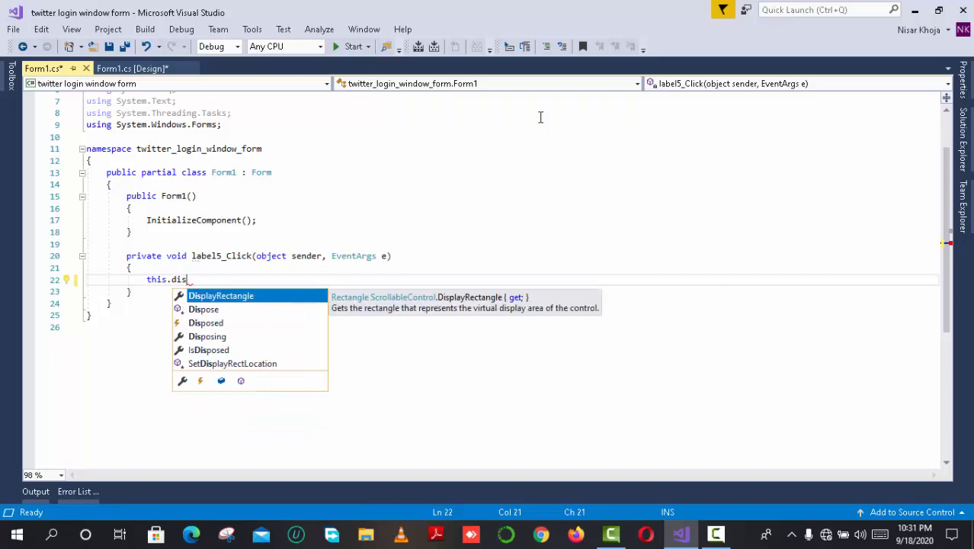
key(Tab)
text(())
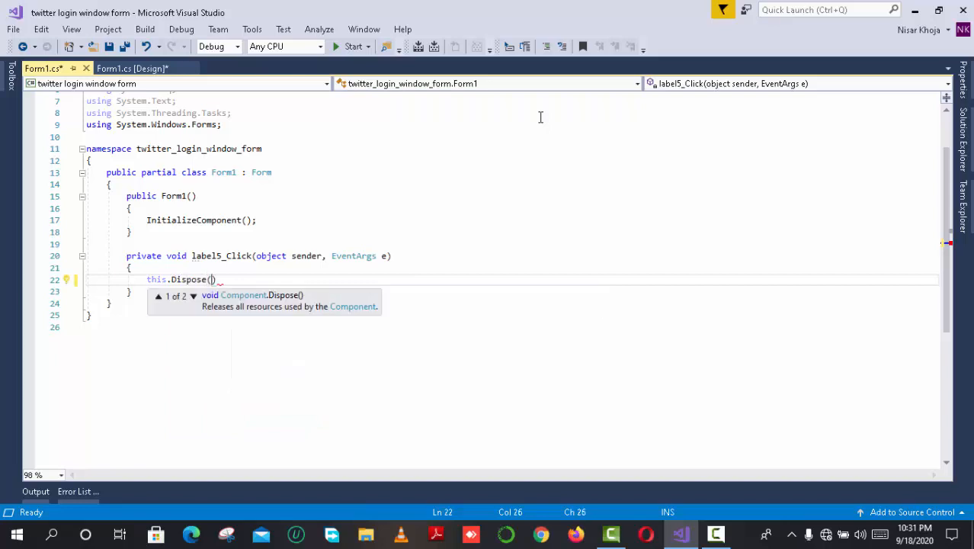
text(;)
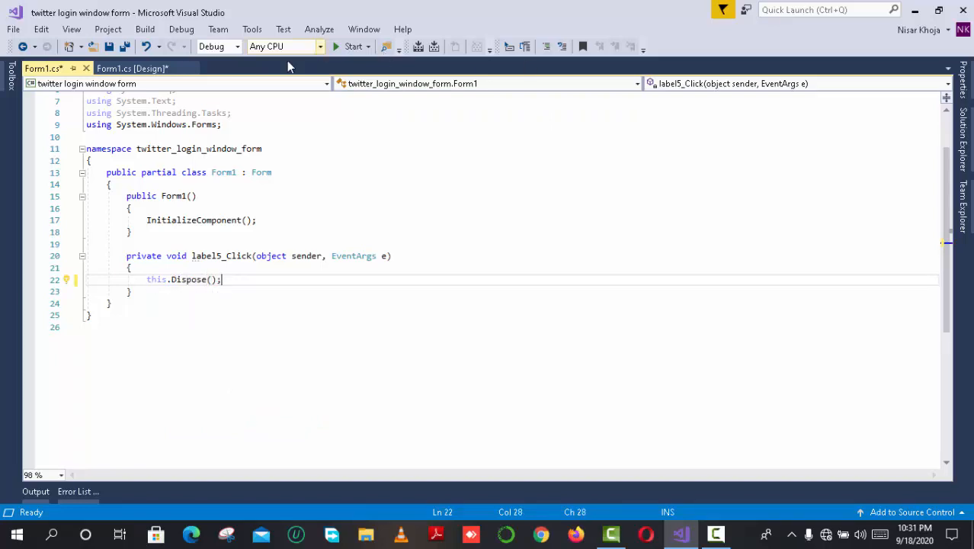
Return to the form design, nudge the logo, heading, fields, button and bottom label to balance the layout, and trim the form's height
click(130, 68)
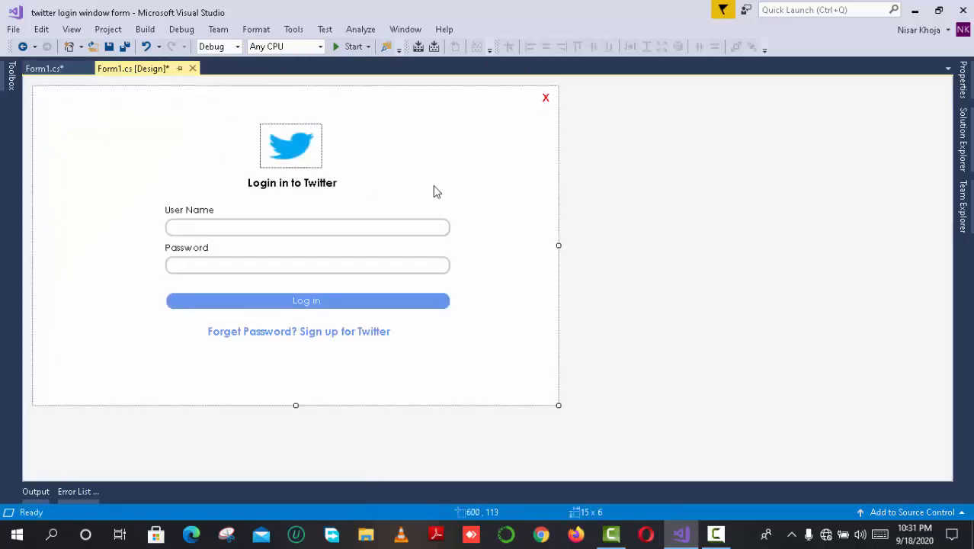
drag(451, 362, 238, 157)
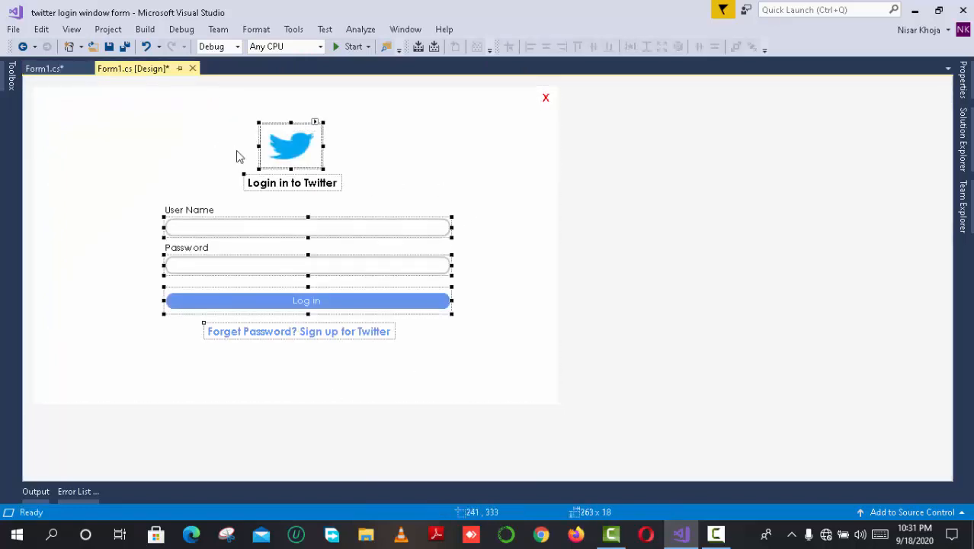
click(366, 164)
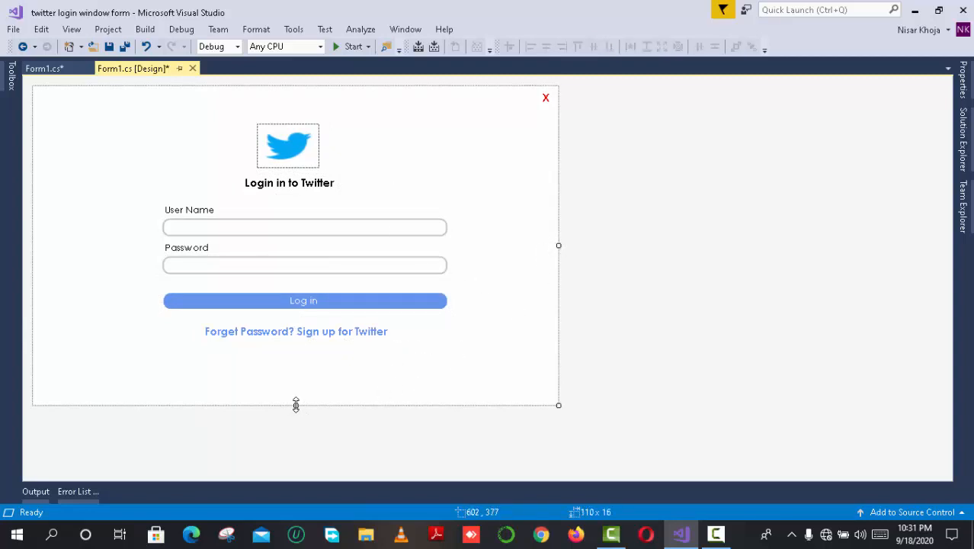
drag(295, 405, 298, 404)
drag(416, 359, 197, 102)
click(351, 118)
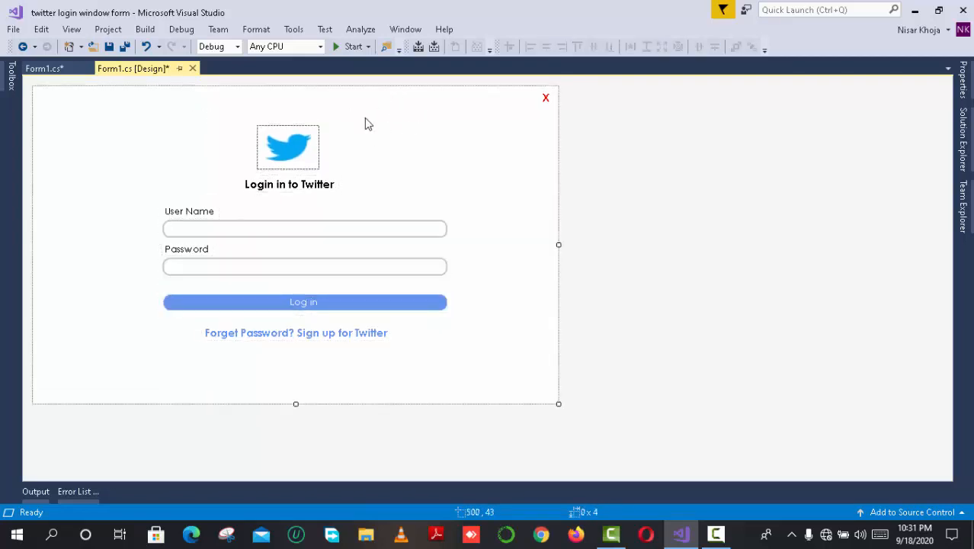
Run the form, minimize Visual Studio, and test the login by filling in the user name with an e-mail address and entering the password
click(350, 48)
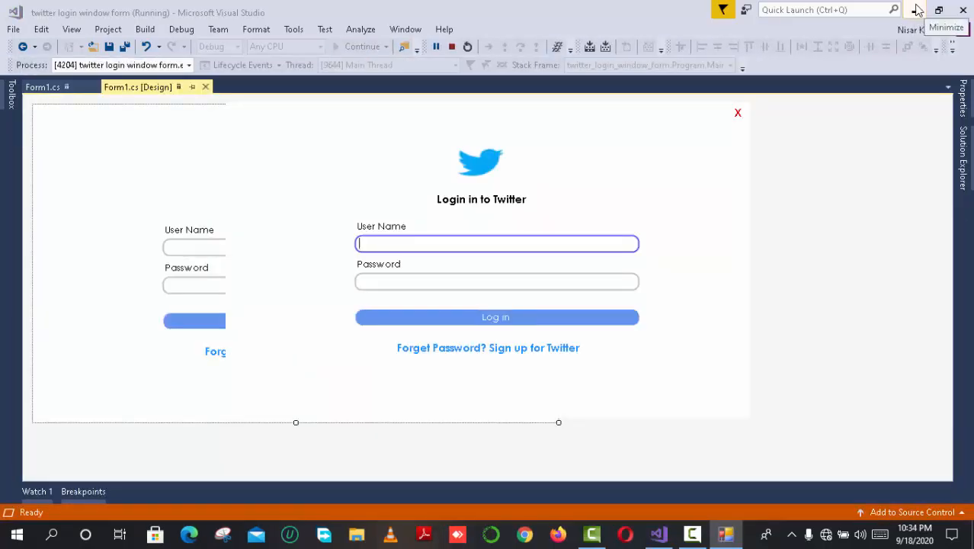
click(915, 10)
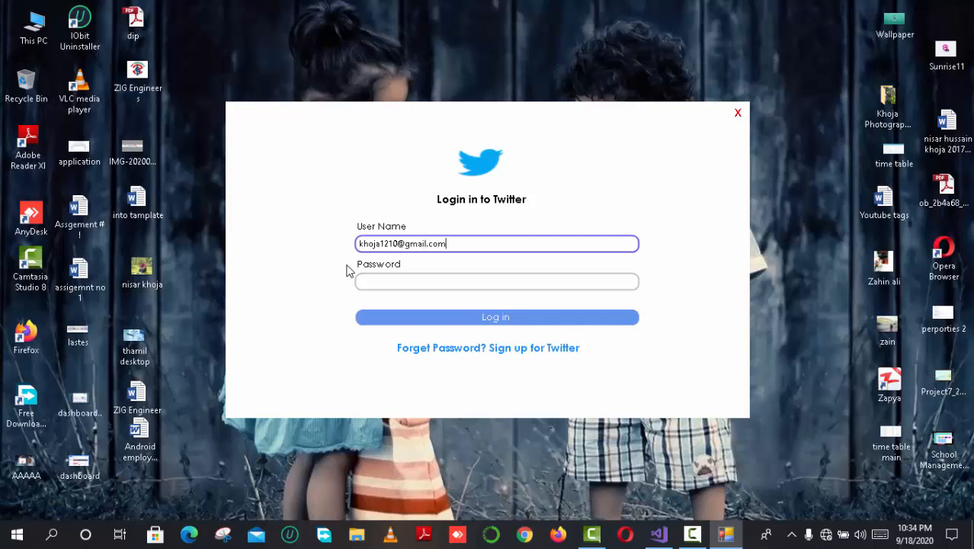
click(381, 282)
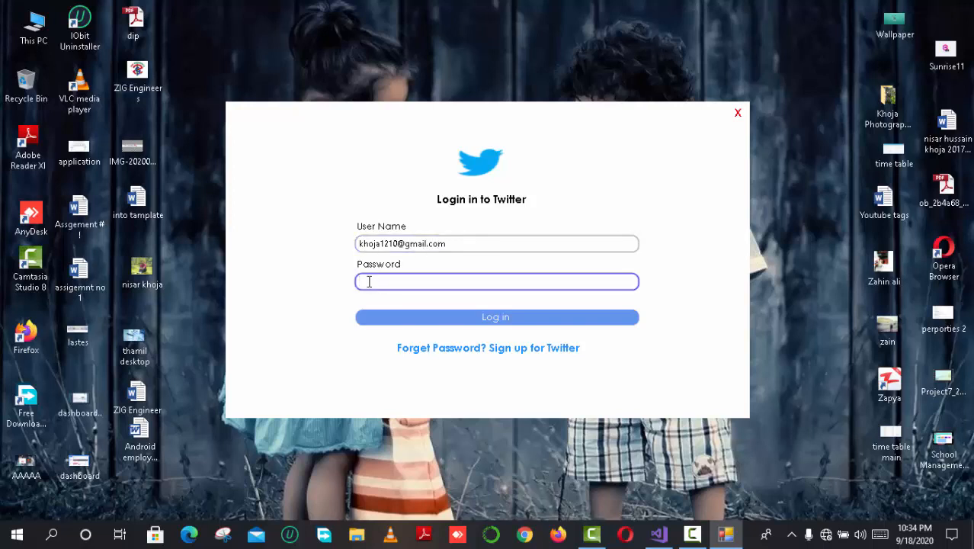
text(•••••••••••••)
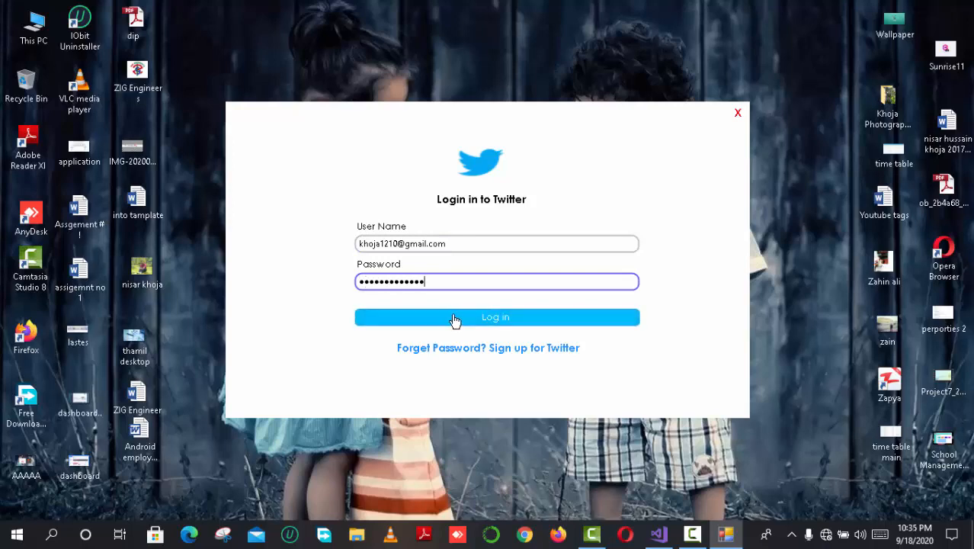